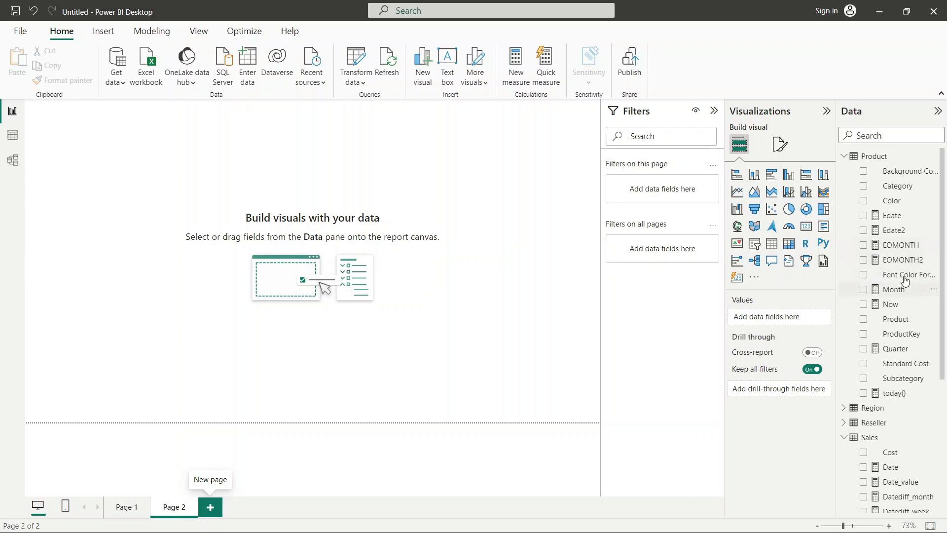
left_click(131, 505)
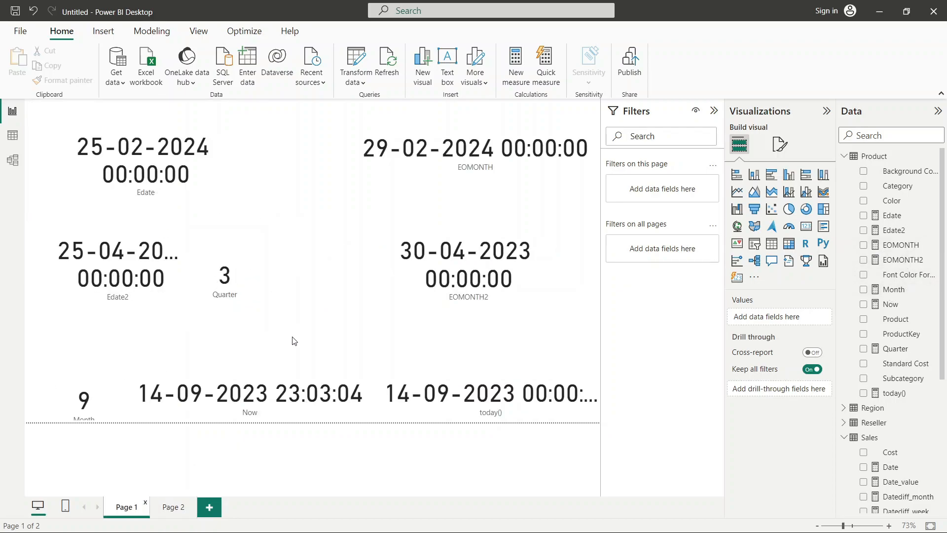
left_click(179, 510)
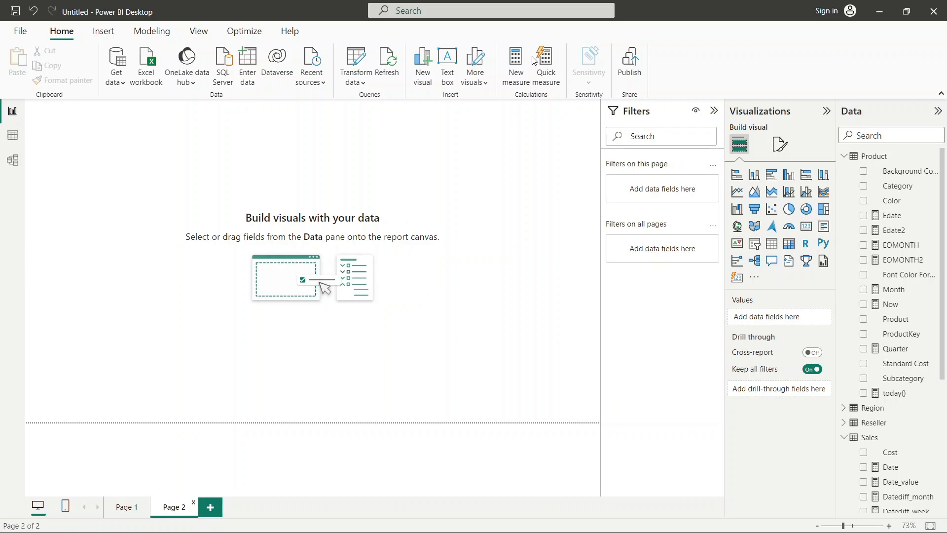
left_click(513, 68)
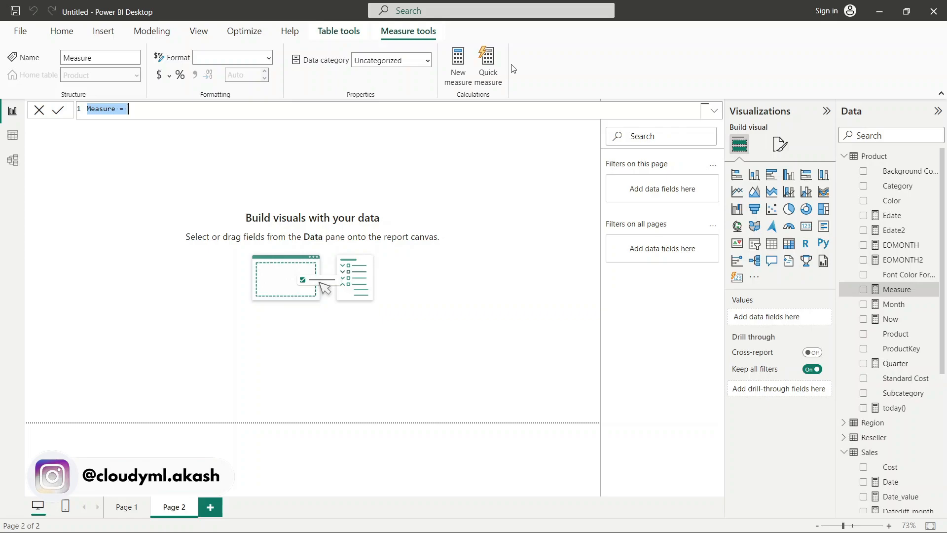
left_click(119, 111)
key("BackSpace")
key("BackSpace")
key("BackSpace")
key("BackSpace")
key("BackSpace")
key("BackSpace")
key("BackSpace")
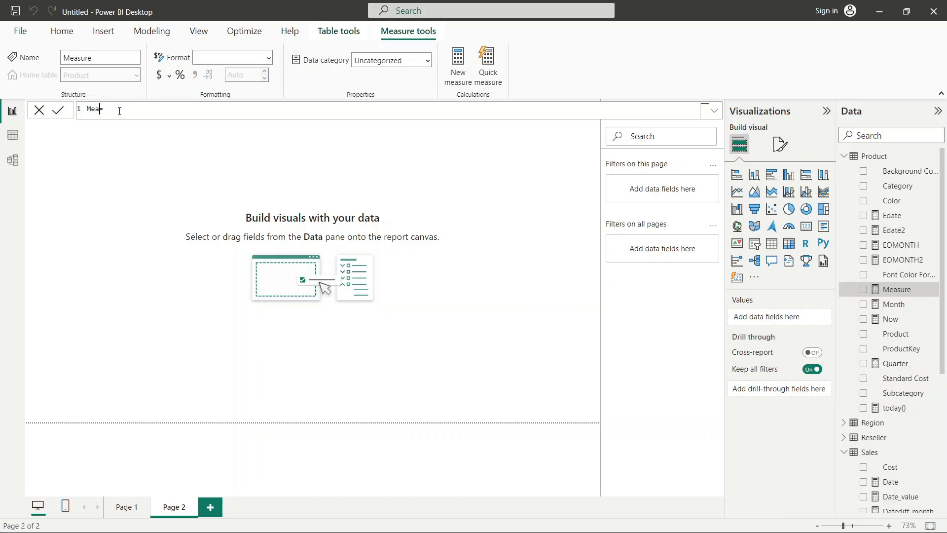
key("BackSpace")
Step: Reduce the heights of the Edate and EOMONTH cards on Page 1 by raising their lower edges
left_click(133, 508)
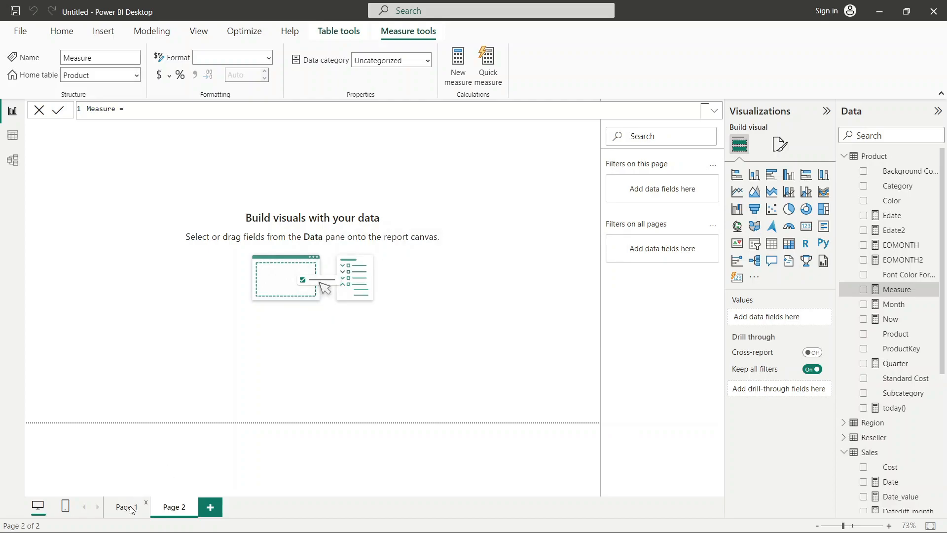
left_click(133, 508)
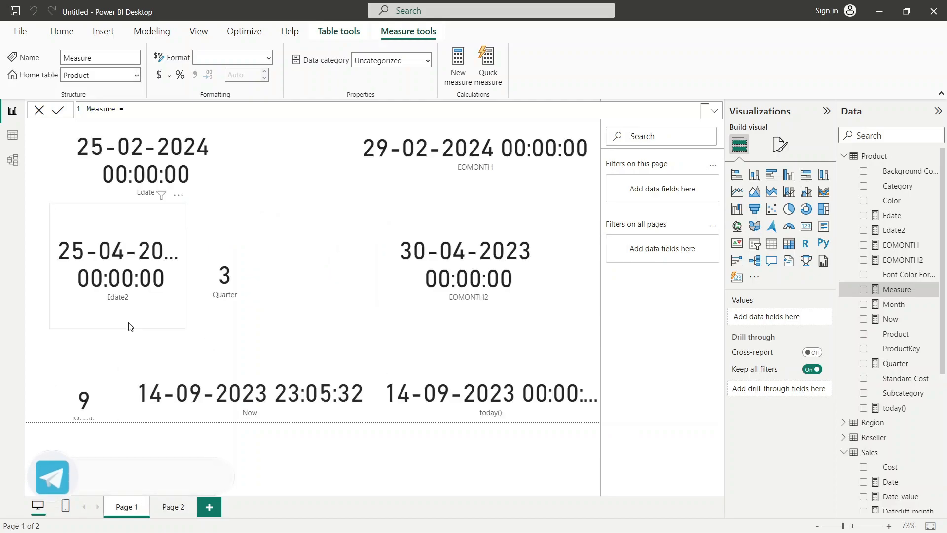
left_click(131, 326)
left_click(151, 154)
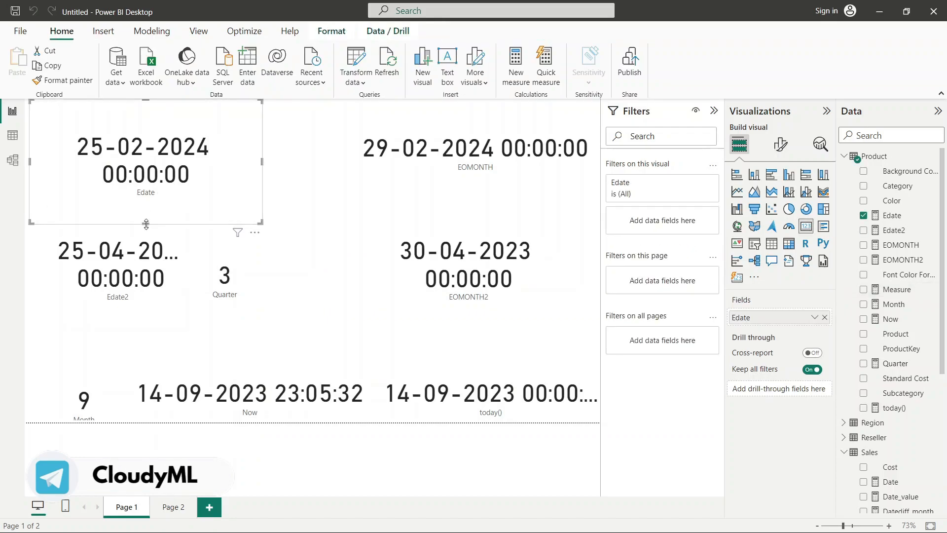
left_click_drag(146, 223, 149, 150)
left_click(467, 131)
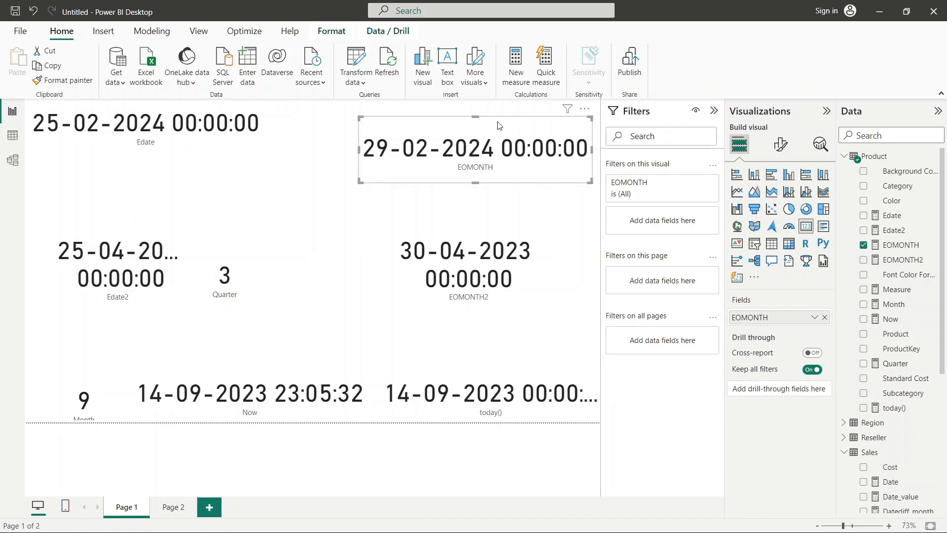
left_click_drag(474, 184, 475, 165)
Step: Widen the Edate2 card so its date and time fit on one line, and reduce its height
left_click(137, 241)
left_click_drag(118, 203, 118, 193)
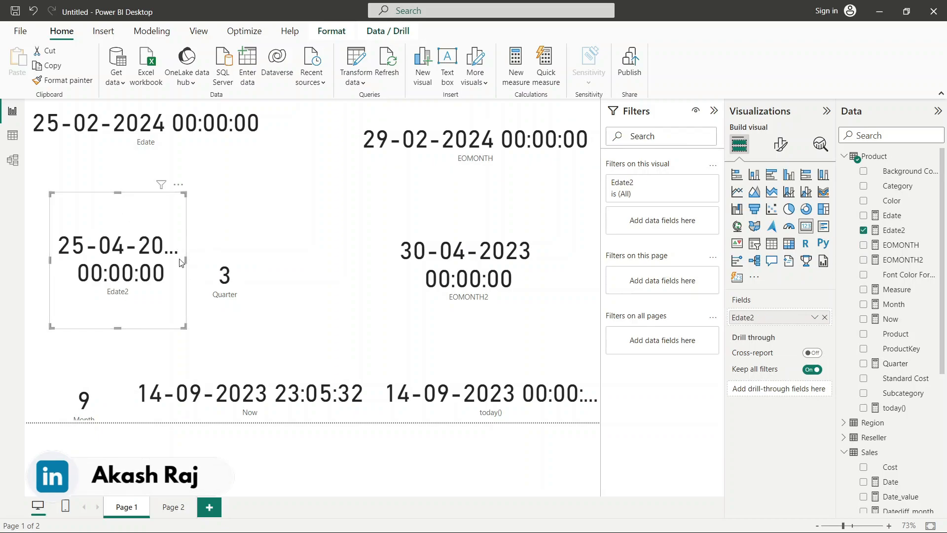
left_click_drag(185, 260, 381, 262)
left_click_drag(215, 327, 215, 238)
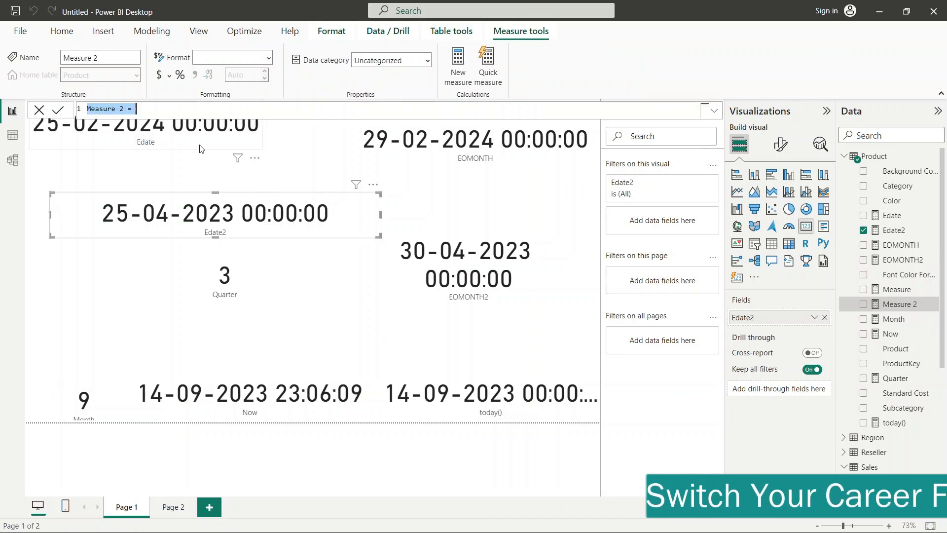
Step: Define a new measure in the Product table as UTCNOW = UTCNOW()
left_click(125, 109)
key("BackSpace")
key("BackSpace")
key("BackSpace")
key("BackSpace")
key("BackSpace")
key("BackSpace")
key("BackSpace")
key("BackSpace")
key("BackSpace")
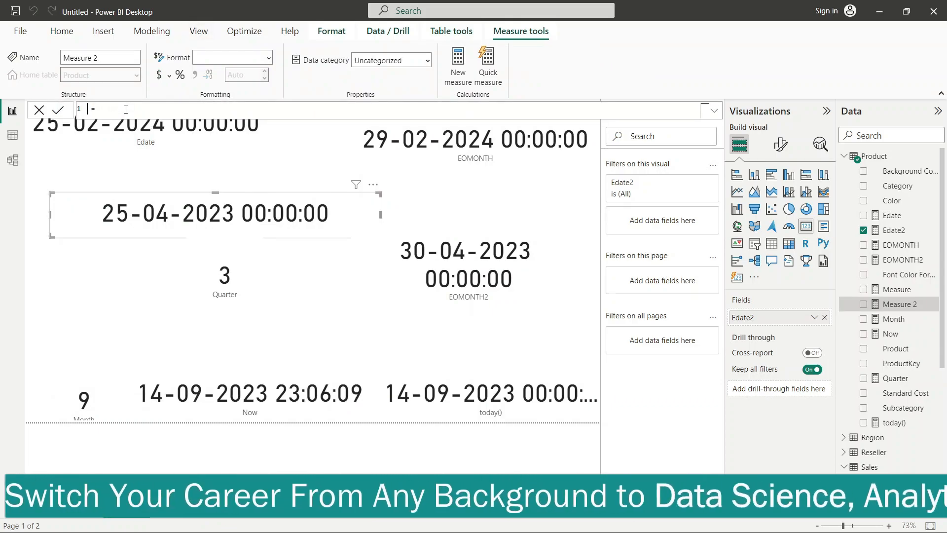
type("UTCNOW = ")
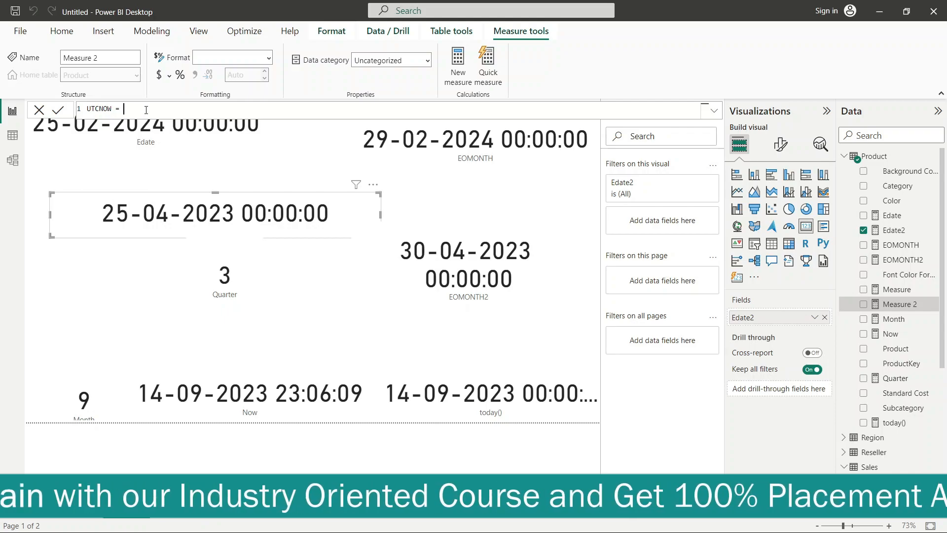
type("utc")
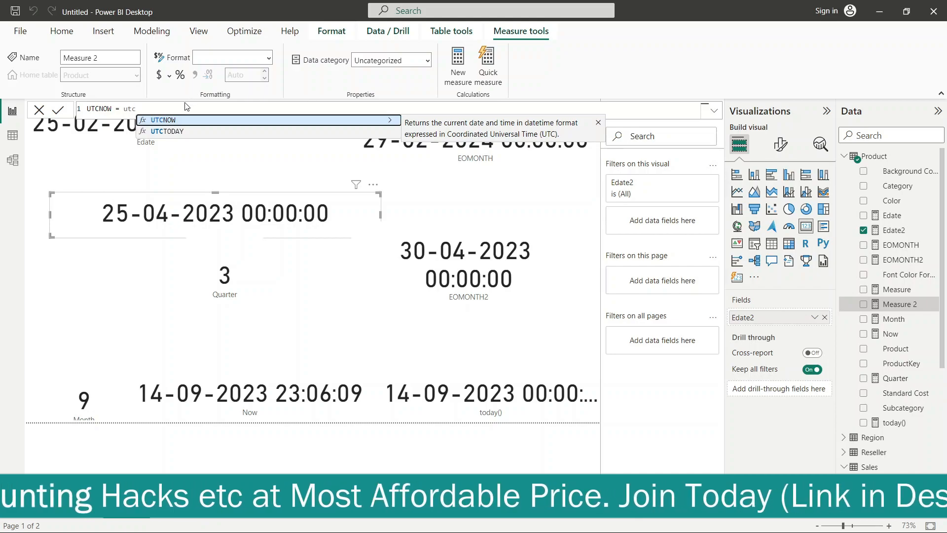
key("Tab")
type(")")
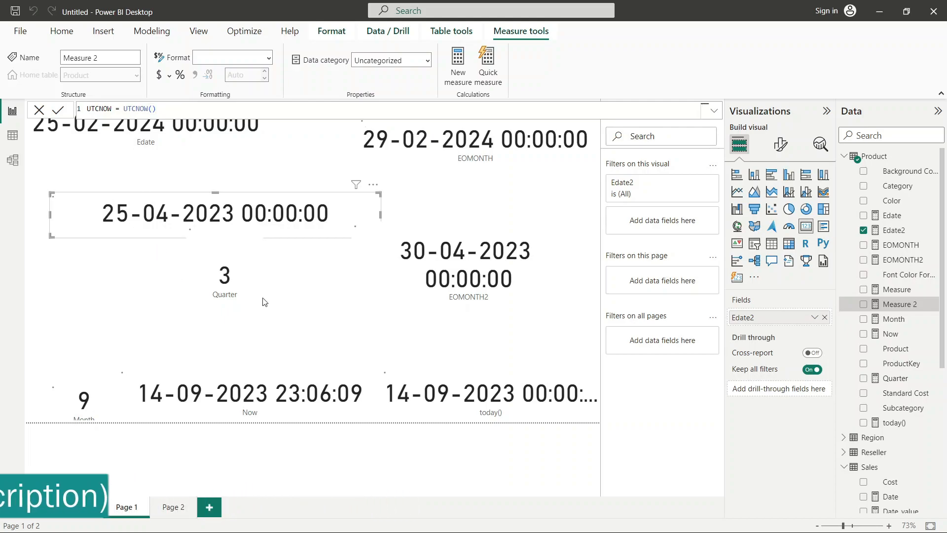
left_click(292, 328)
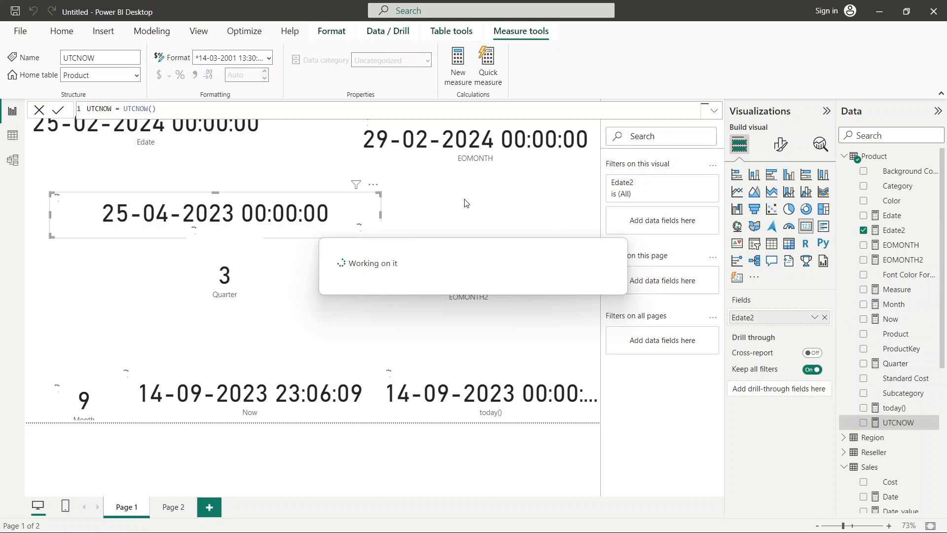
Step: Move the EOMONTH2 card up so it sits aligned just below the EOMONTH card
left_click(502, 240)
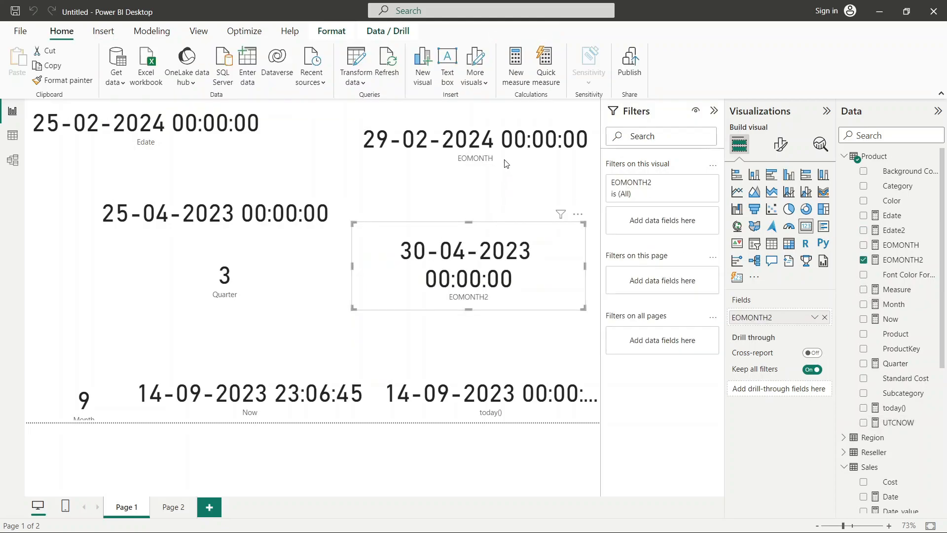
left_click(495, 213)
left_click(488, 246)
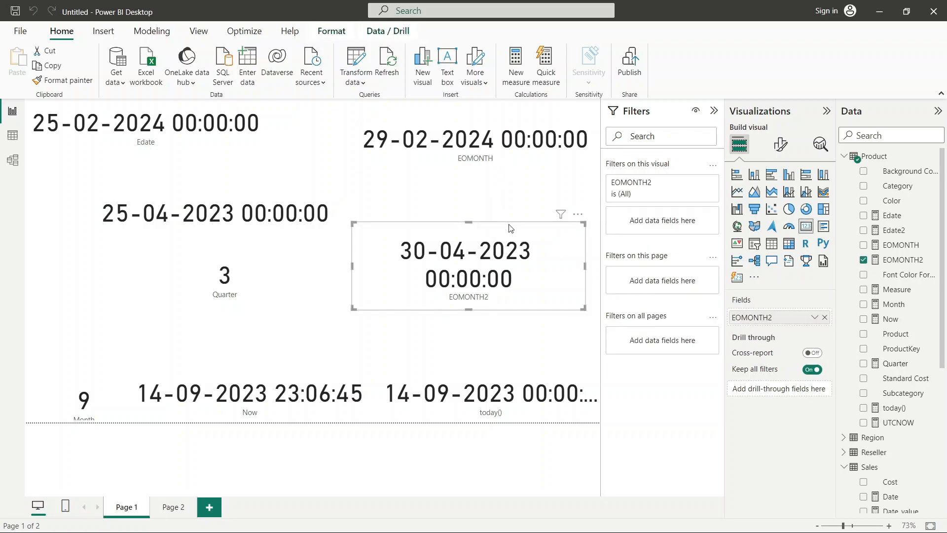
left_click_drag(481, 226, 489, 192)
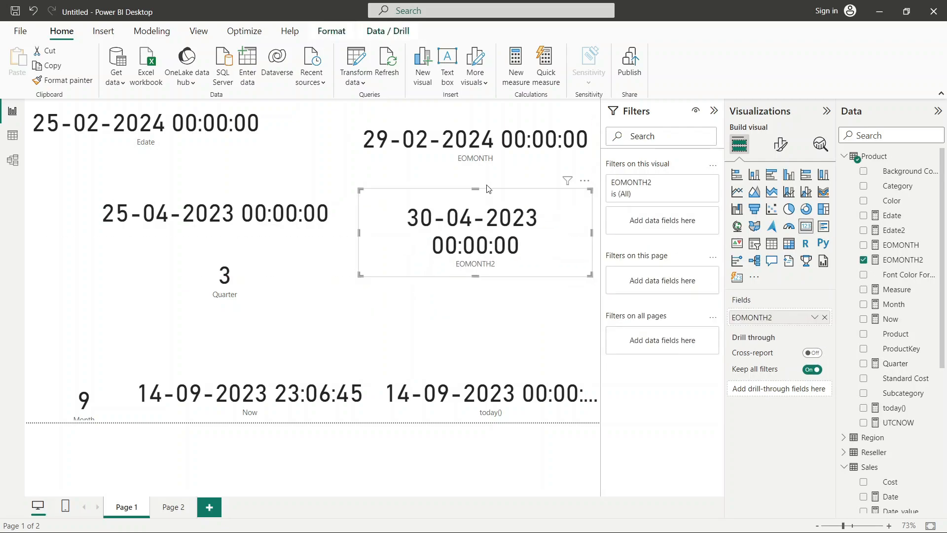
Step: Add a card showing the UTCNOW measure, widened to fit on one line and reduced in height from its upper edge
left_click(326, 310)
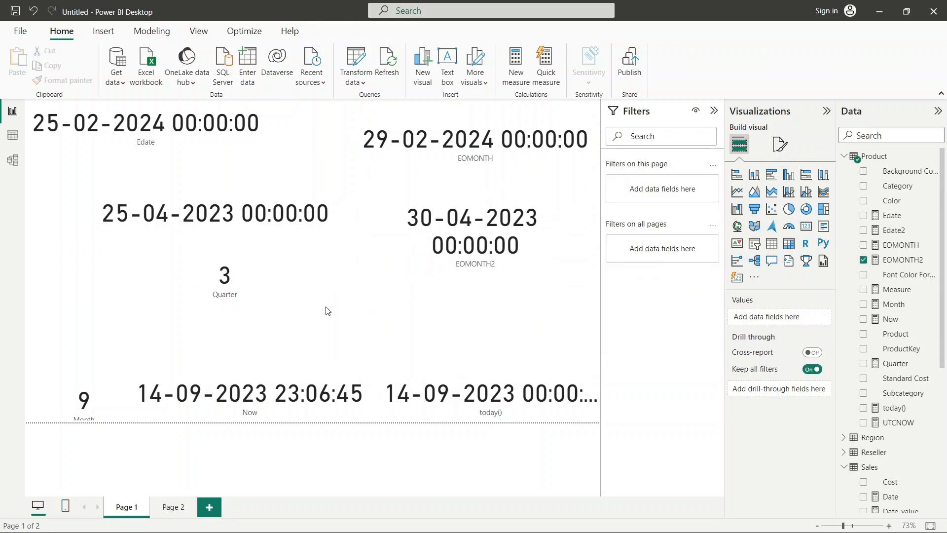
left_click(810, 226)
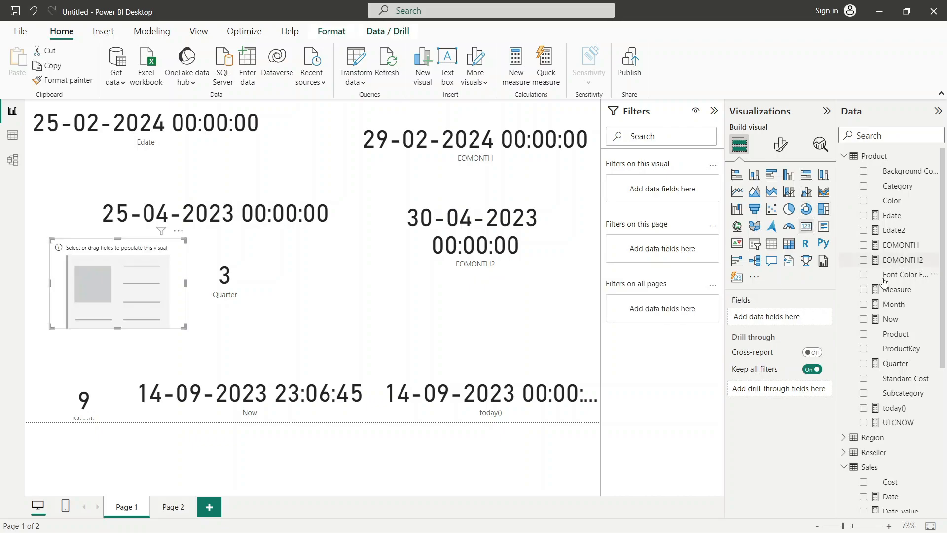
left_click(864, 425)
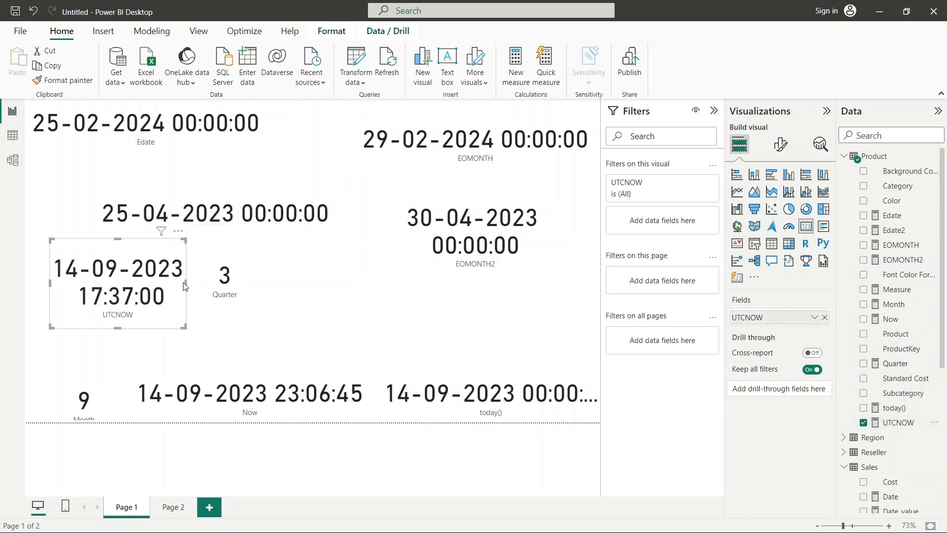
left_click_drag(186, 282, 341, 318)
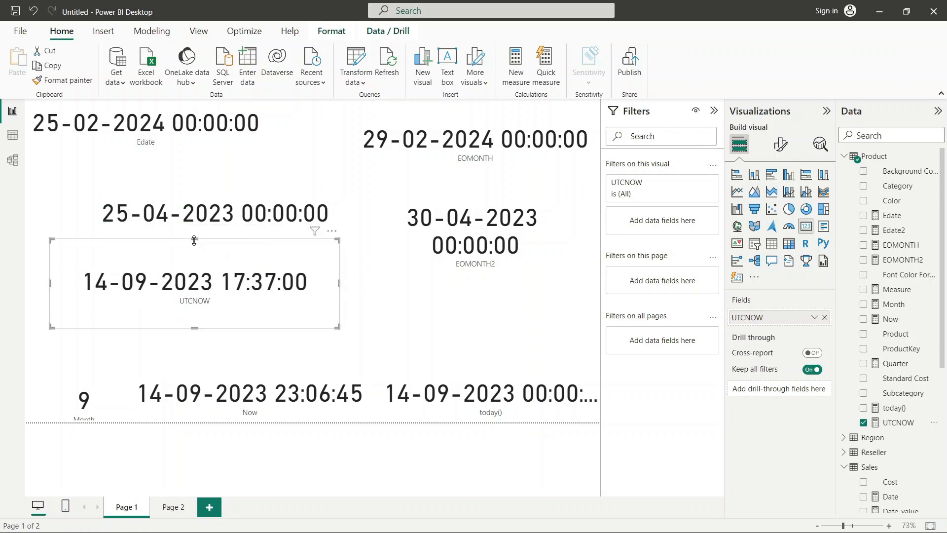
left_click_drag(195, 240, 194, 270)
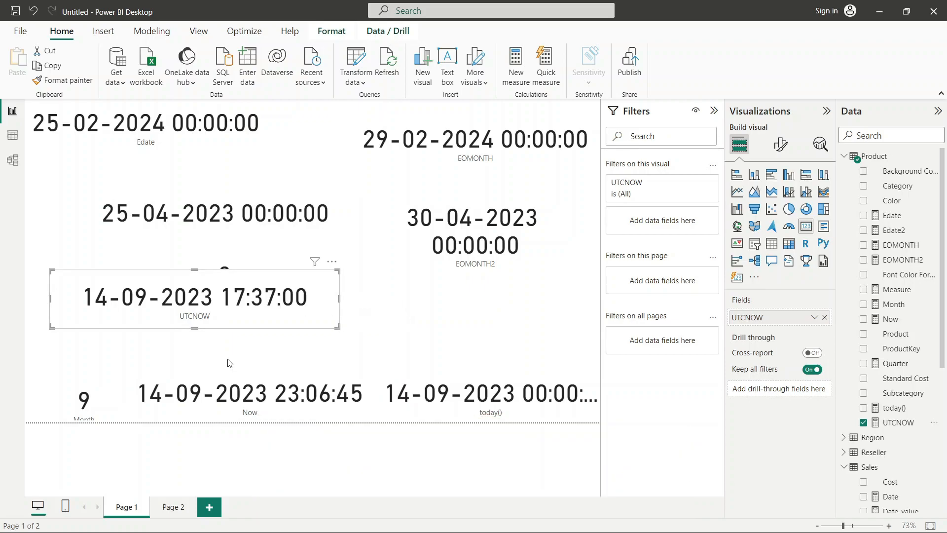
left_click(426, 295)
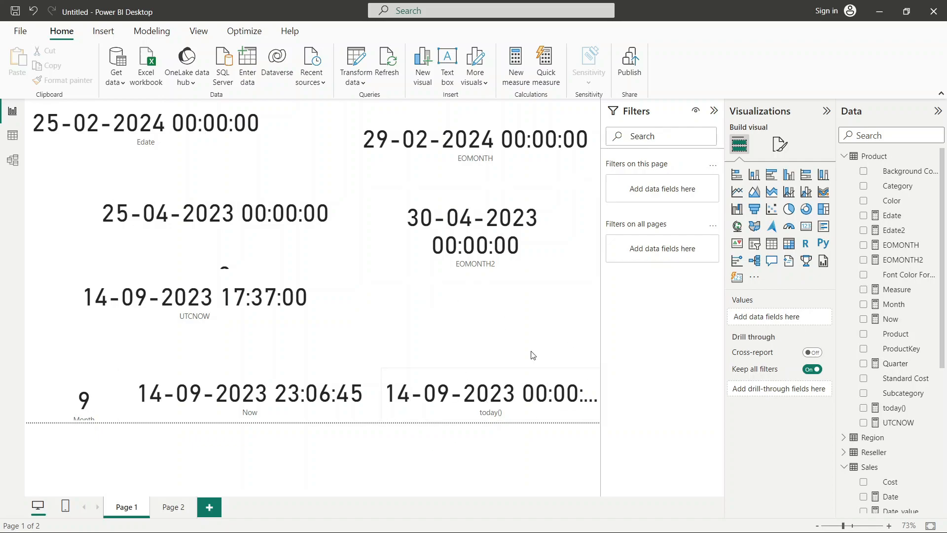
Step: Create a new measure defined as utctoday = UTCTODAY()
left_click(517, 74)
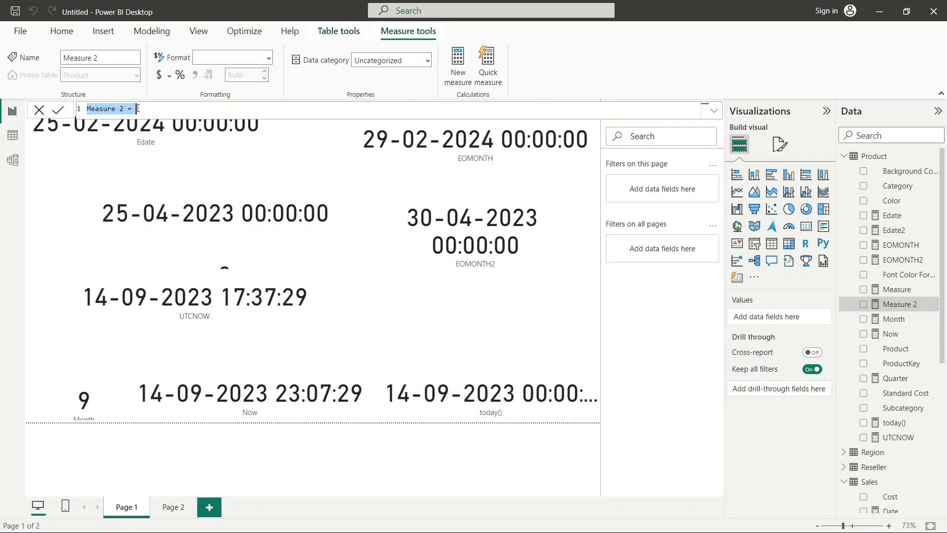
left_click(132, 108)
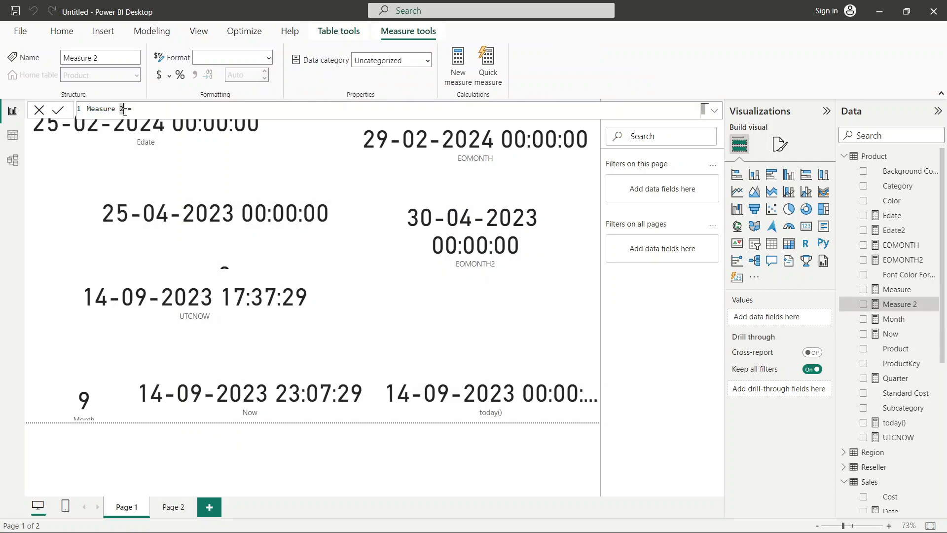
key("BackSpace")
key("BackSpace")
key("BackSpace")
key("BackSpace")
key("BackSpace")
key("BackSpace")
key("BackSpace")
key("BackSpace")
key("BackSpace")
type("utctoday = utc")
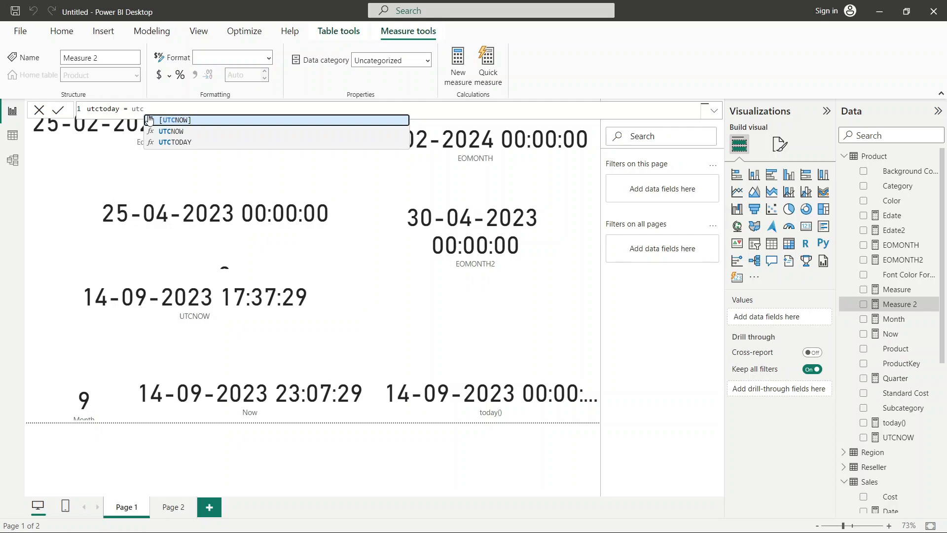
left_click(190, 142)
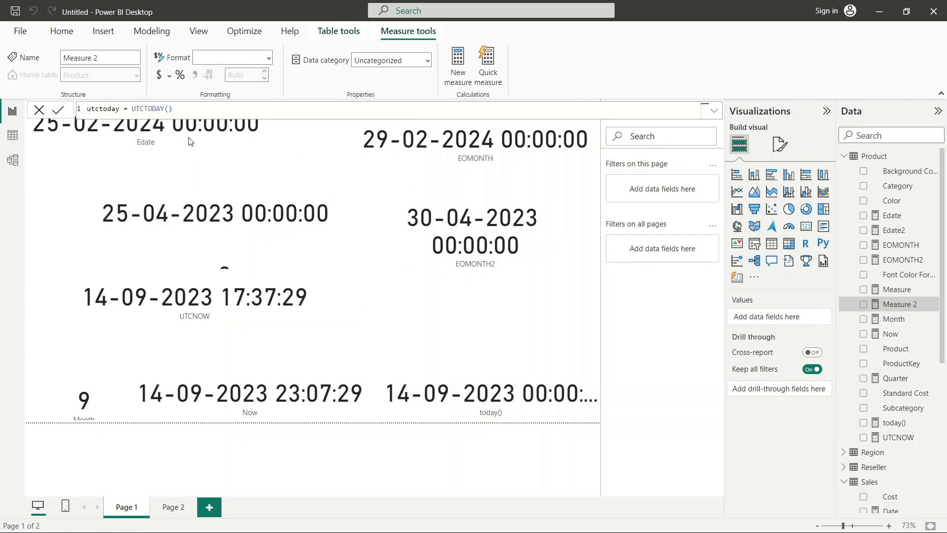
left_click(492, 312)
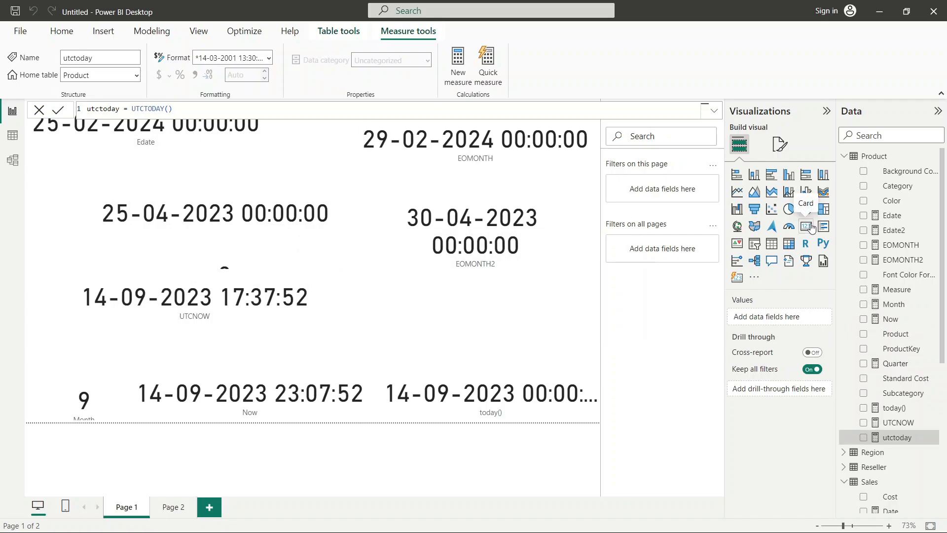
Step: Add a card to Page 1 showing the utctoday measure
left_click(811, 228)
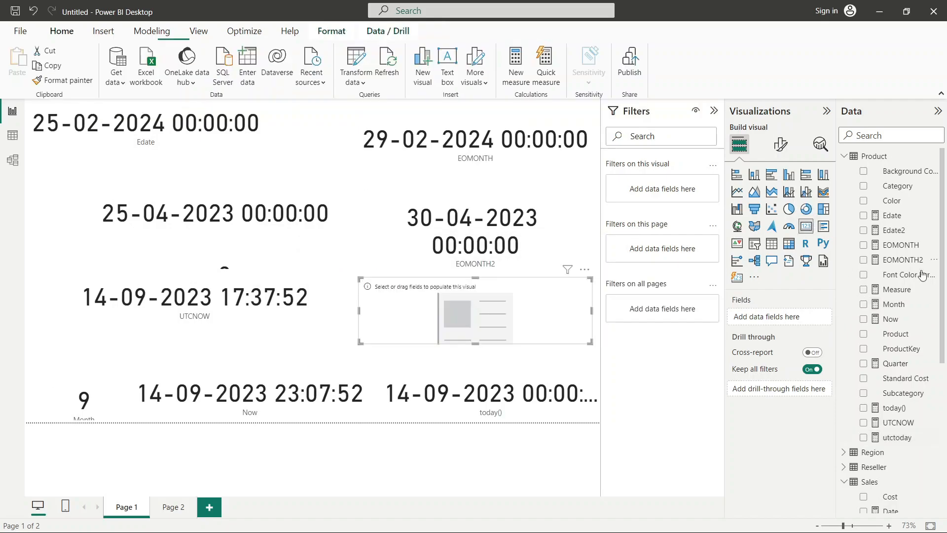
left_click(864, 438)
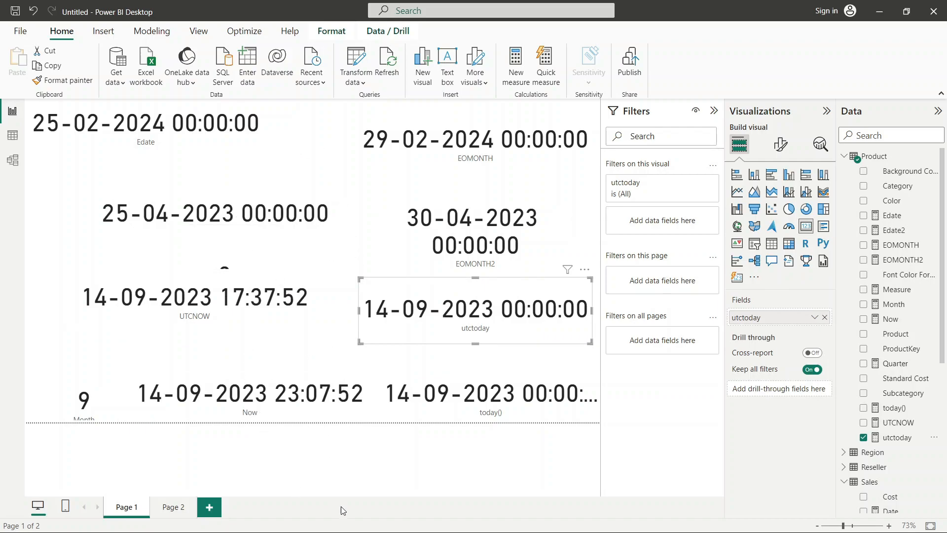
Step: Create a new measure from Page 2 defined as Weekday = WEEKDAY(DATE(2023,09,15))
left_click(179, 504)
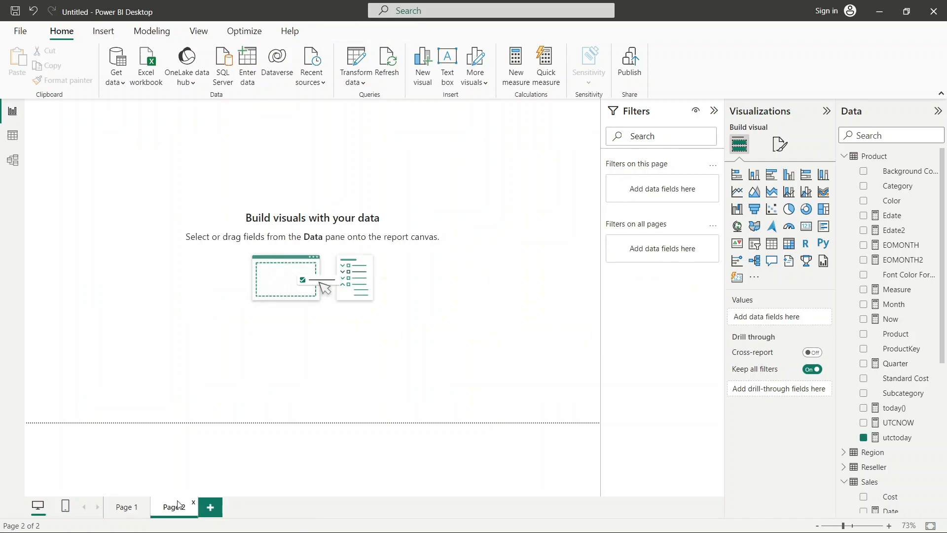
left_click(516, 69)
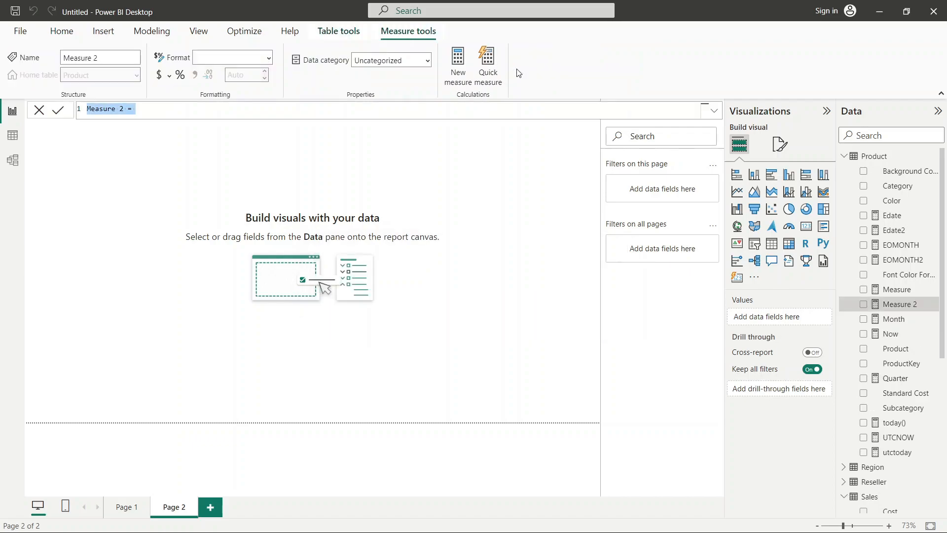
left_click(128, 109)
key("BackSpace")
key("BackSpace")
key("BackSpace")
key("BackSpace")
key("BackSpace")
key("BackSpace")
key("BackSpace")
key("BackSpace")
key("BackSpace")
key("BackSpace")
type("Weekday= W")
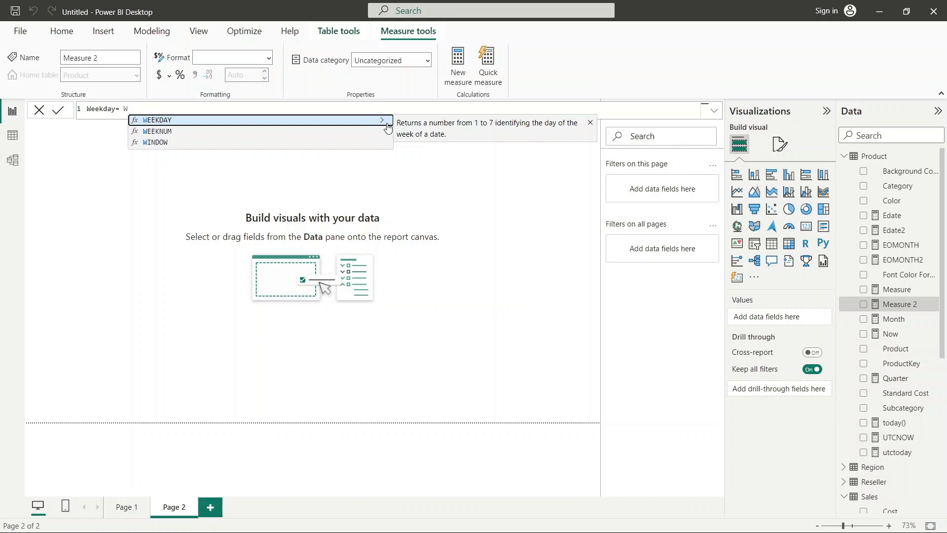
left_click(295, 120)
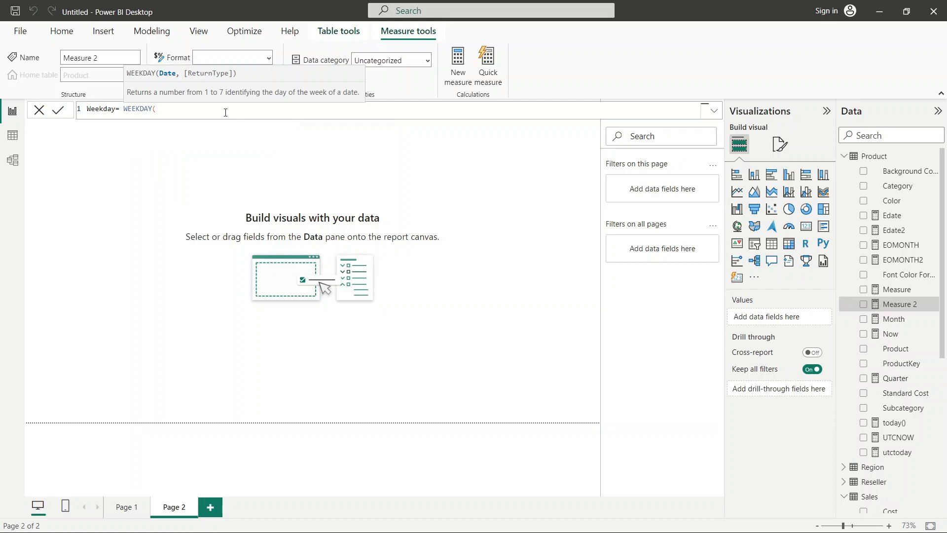
type("date")
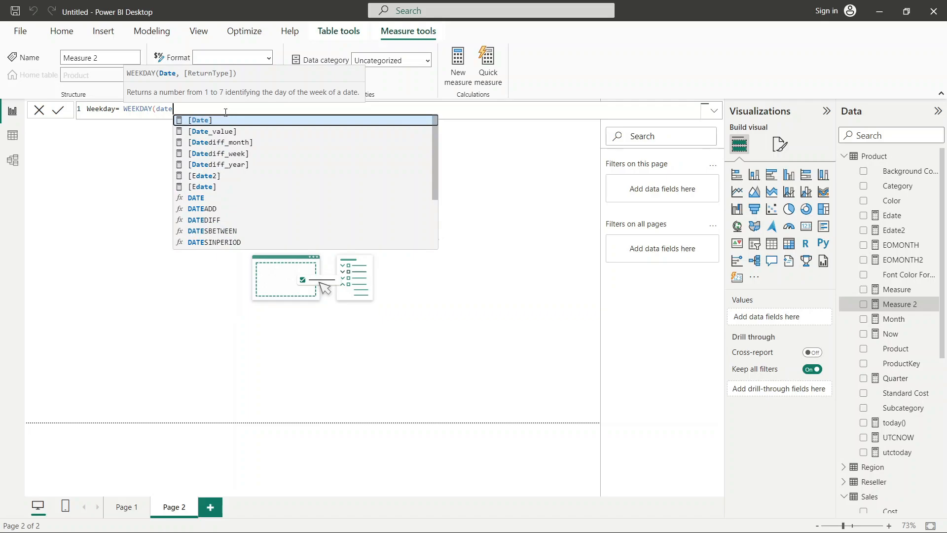
left_click(220, 201)
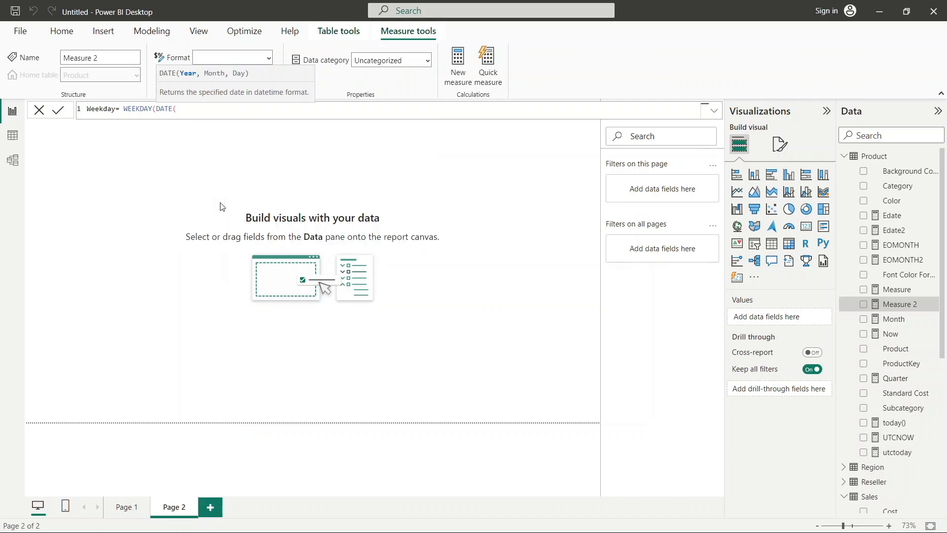
type("2023,09,15)")
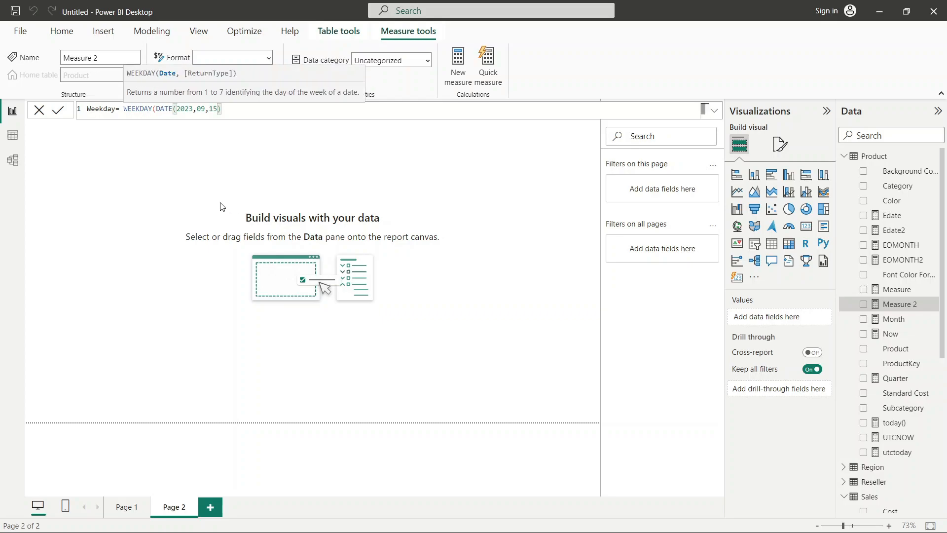
key("Return")
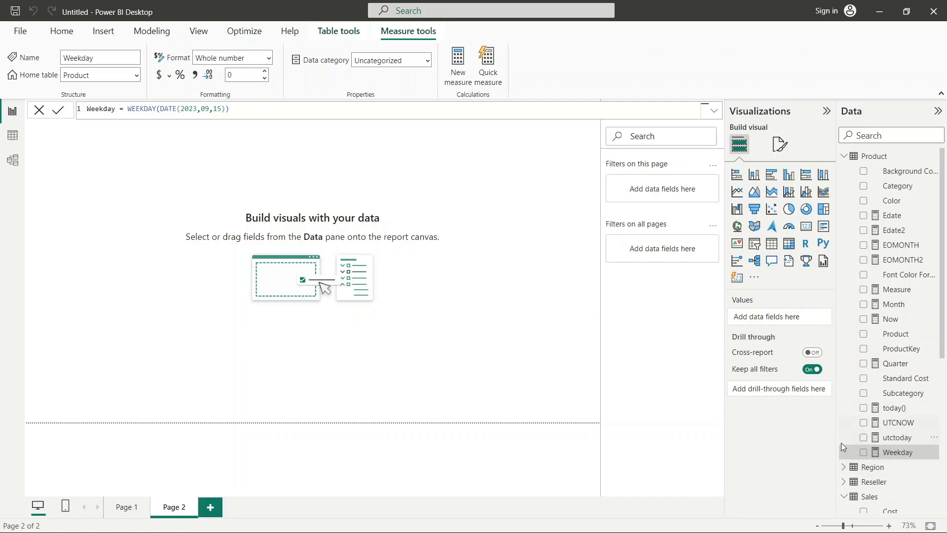
Step: Add a card showing the Weekday measure to Page 2 and reduce its height from the lower and upper edges
left_click(806, 227)
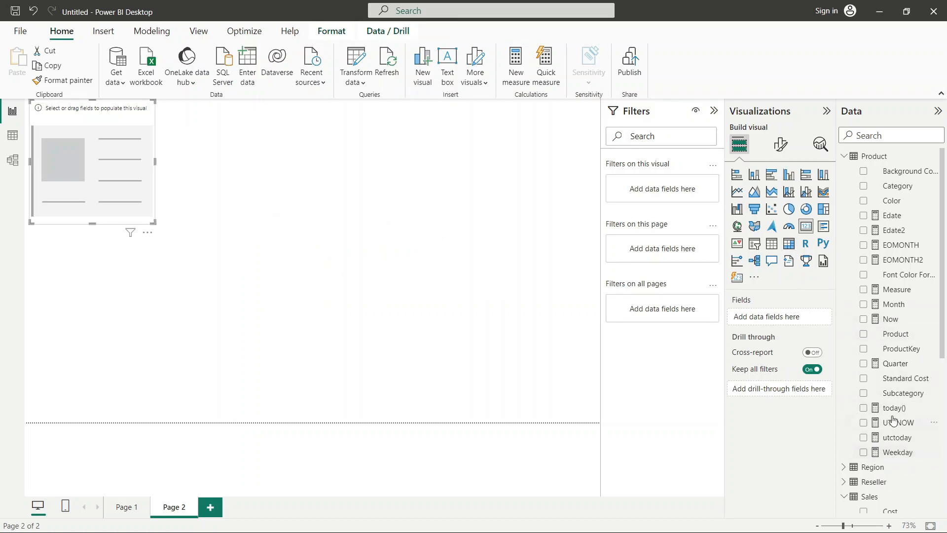
left_click(864, 453)
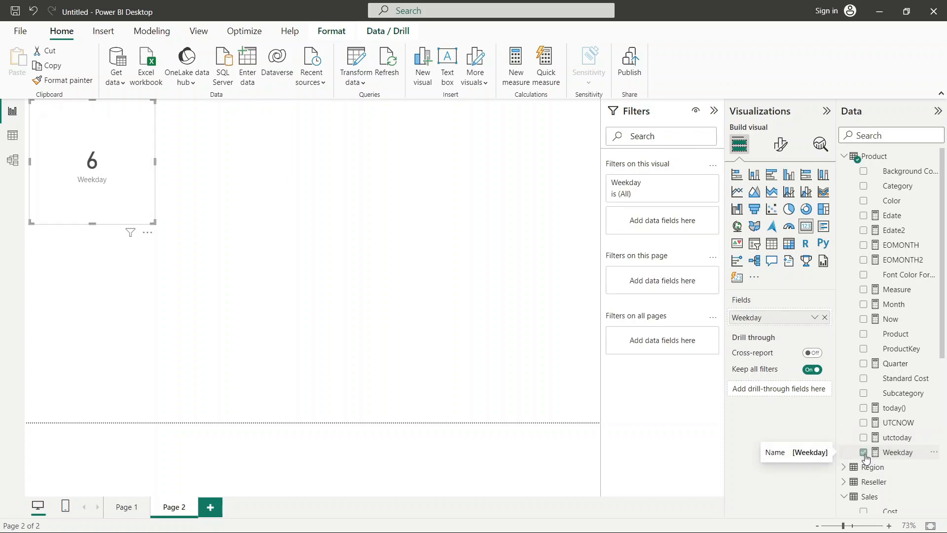
left_click_drag(93, 223, 107, 163)
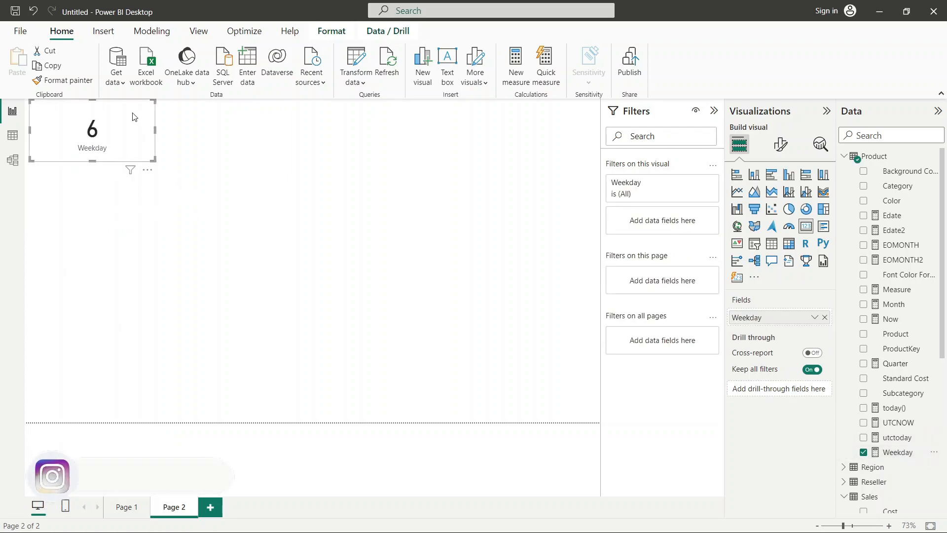
left_click_drag(94, 102, 94, 114)
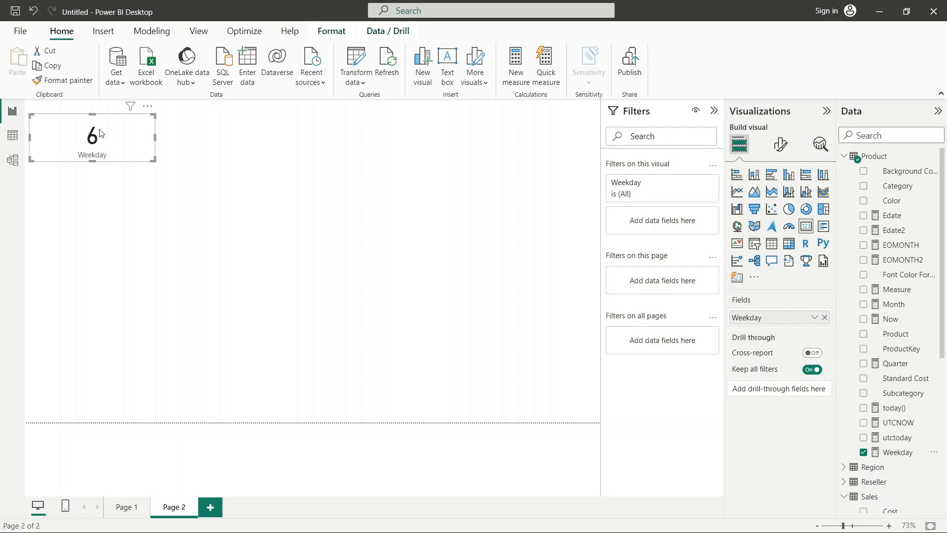
left_click(233, 162)
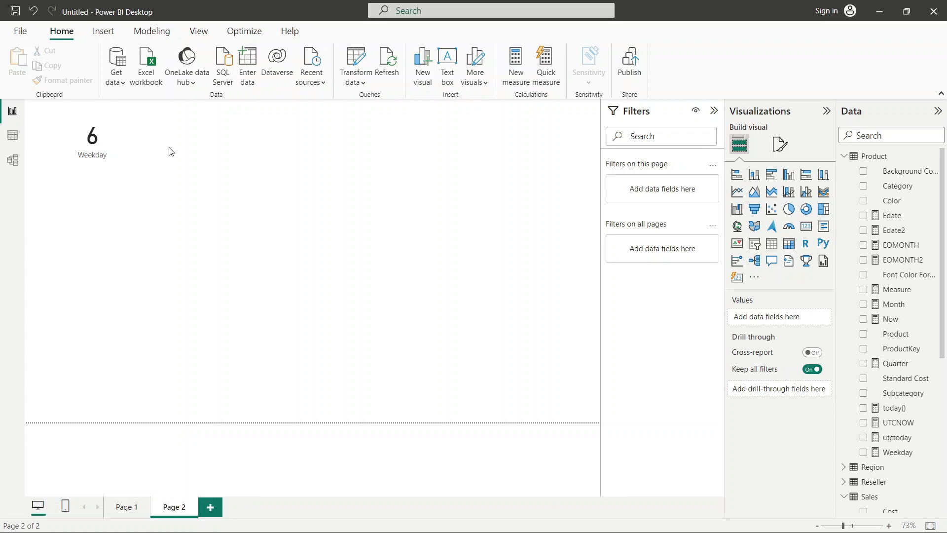
Step: Create a new measure defined as Weeknum = WEEKNUM(DATE(2023,09,15))
left_click(516, 85)
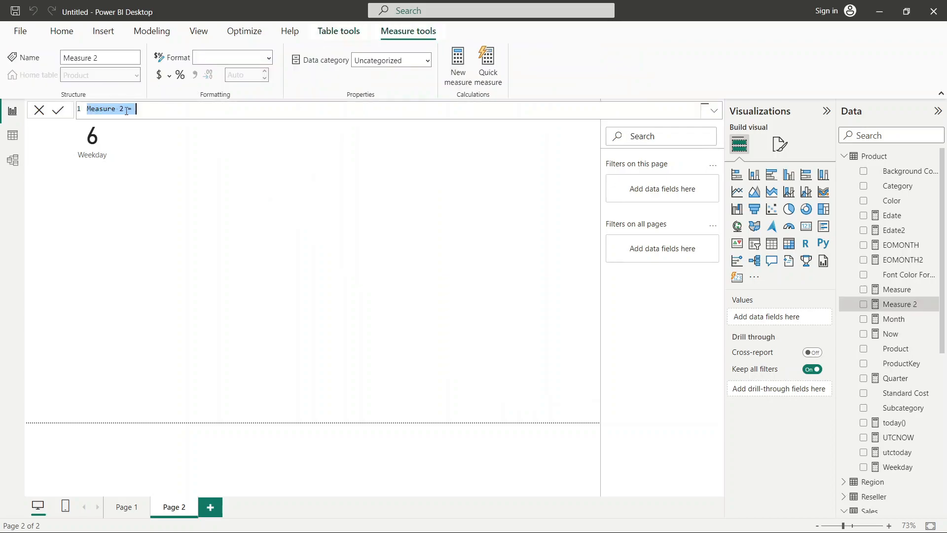
left_click(127, 109)
key("BackSpace")
key("BackSpace")
key("BackSpace")
key("BackSpace")
key("BackSpace")
key("BackSpace")
key("BackSpace")
key("BackSpace")
key("BackSpace")
type("Weeknum = ")
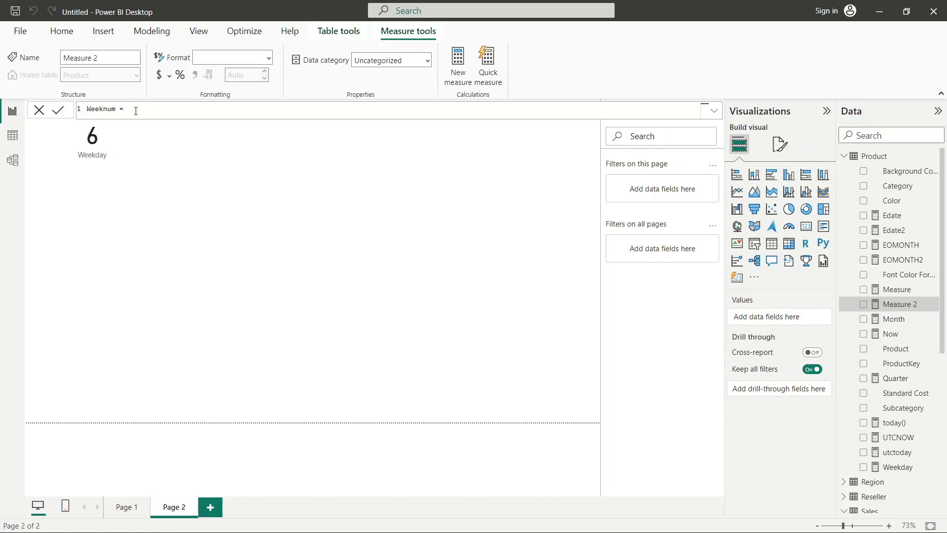
type("Wee")
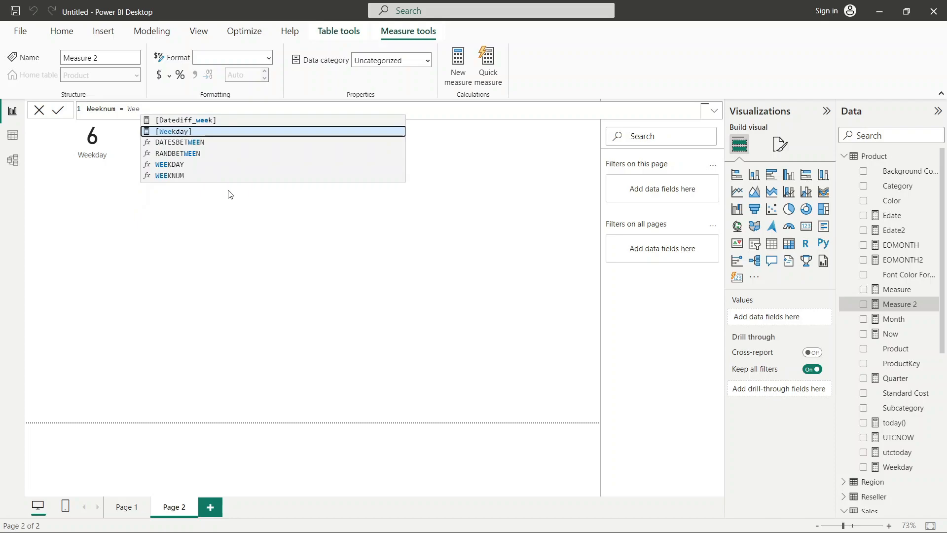
left_click(191, 179)
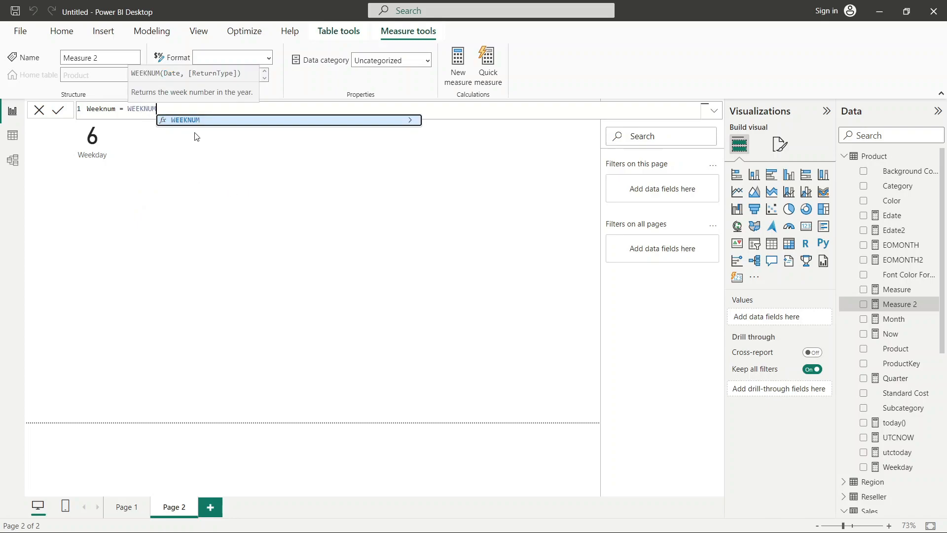
type("(")
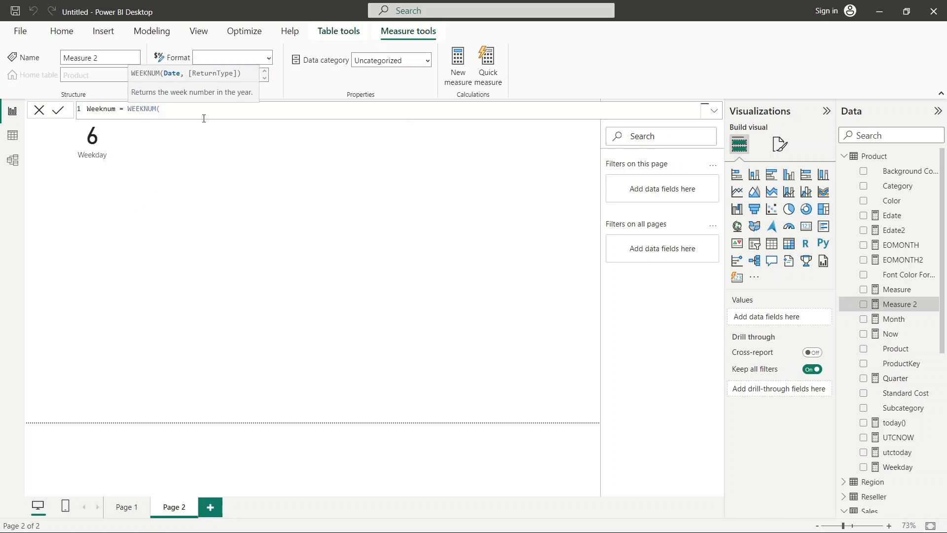
key("BackSpace")
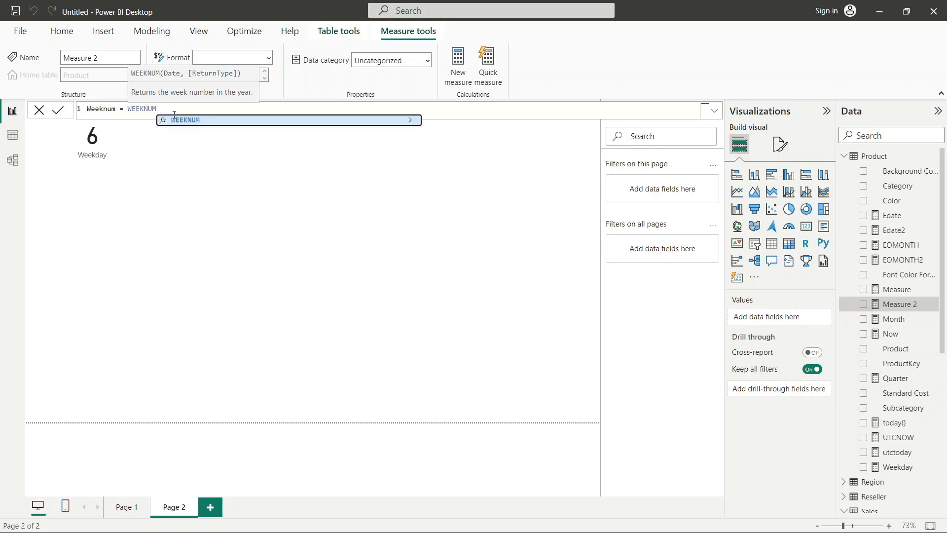
left_click(411, 119)
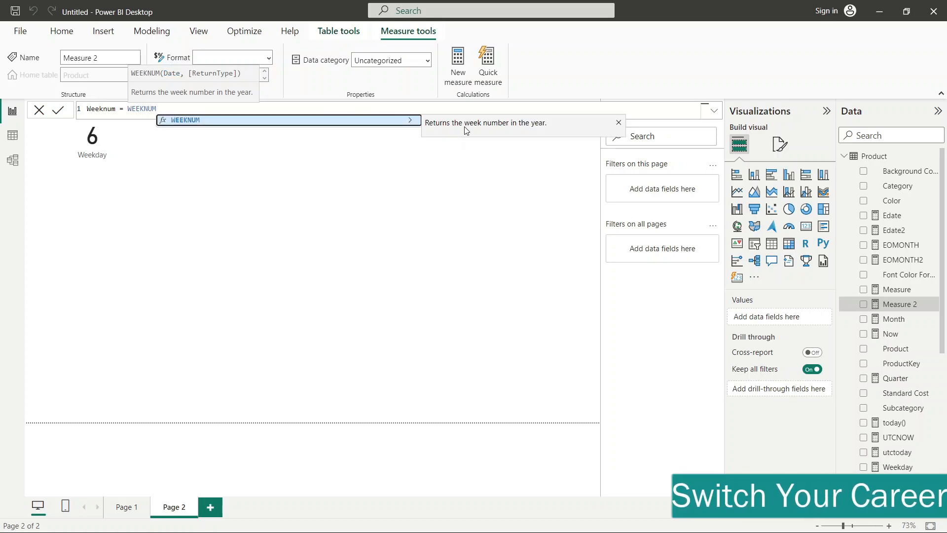
left_click(235, 121)
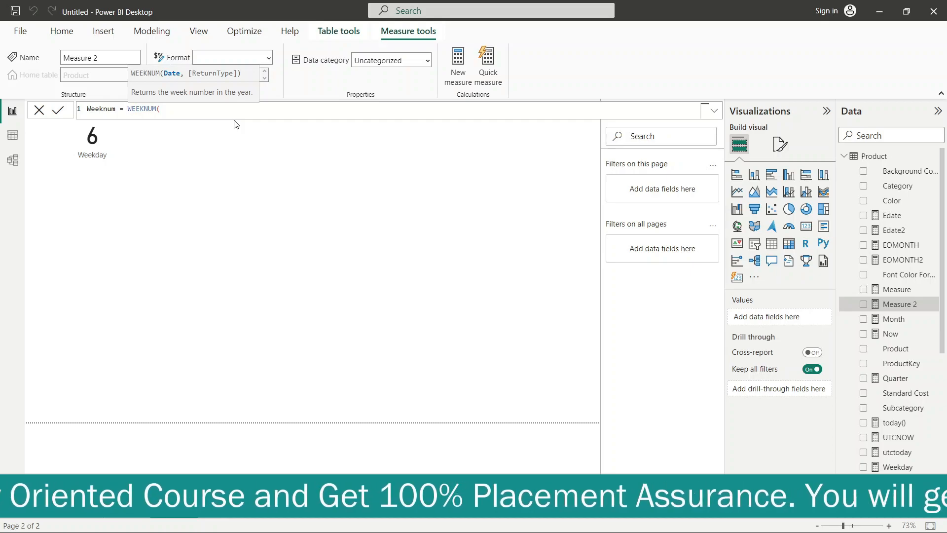
type("date")
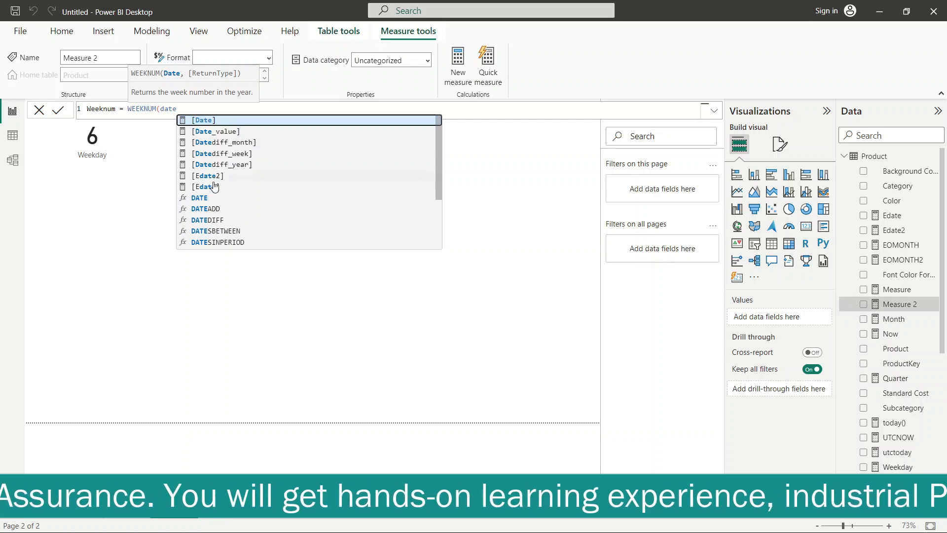
left_click(215, 198)
type("20")
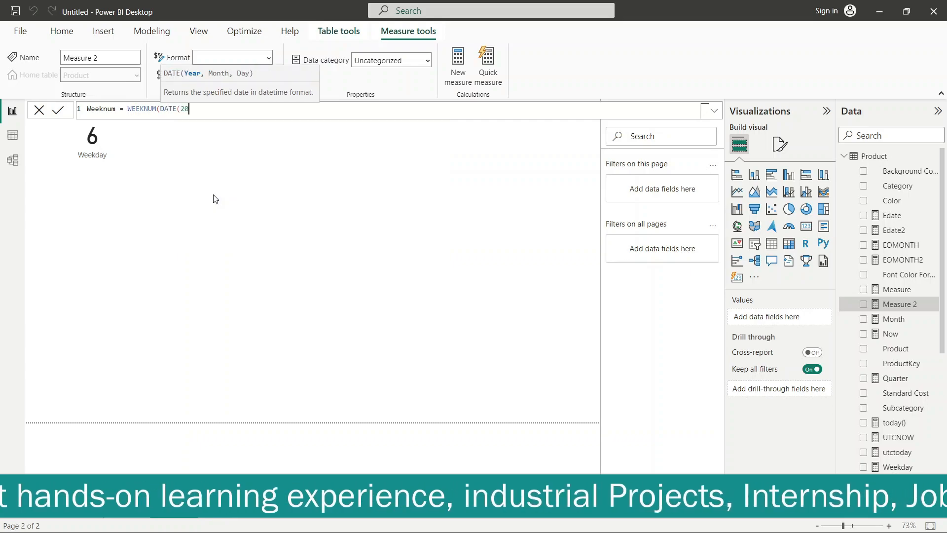
type("23,0")
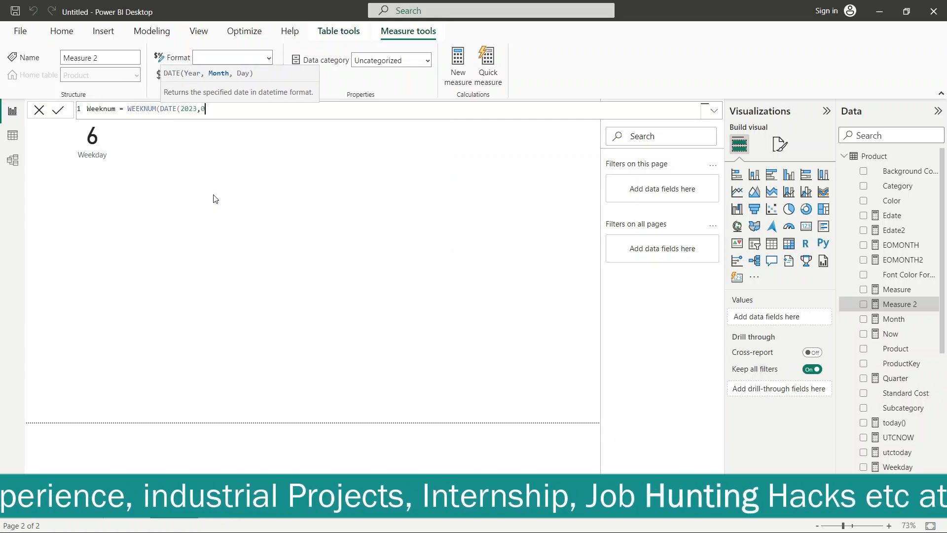
type("9,15)")
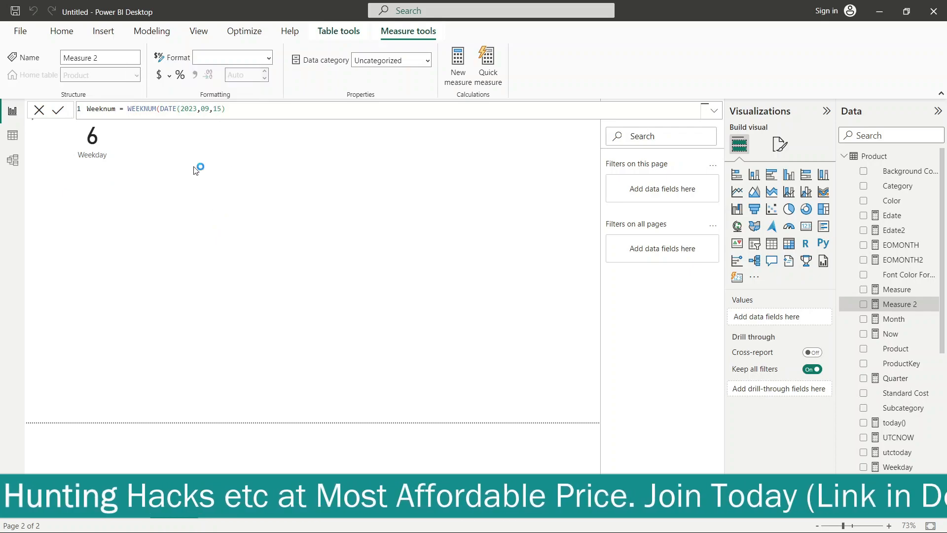
Step: Add a card to Page 2 showing the Weeknum measure
left_click(806, 227)
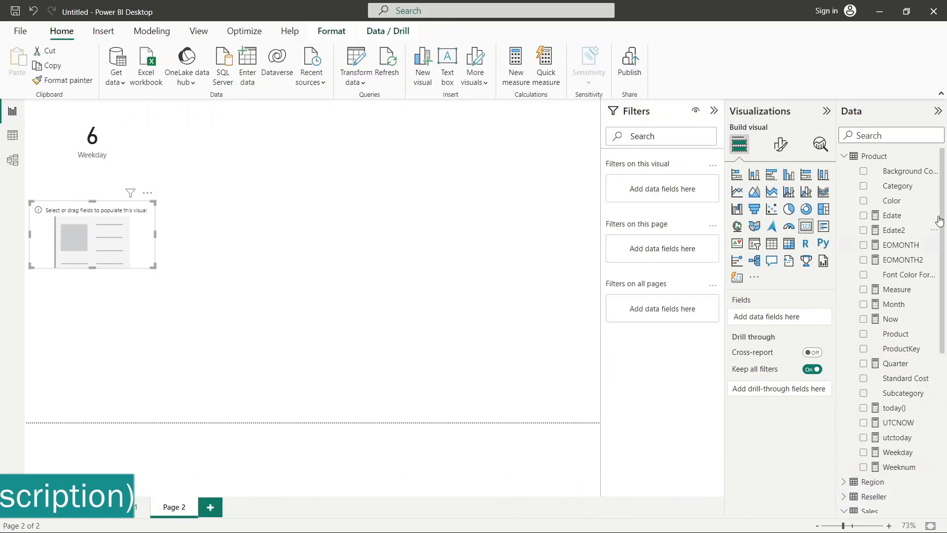
left_click(864, 467)
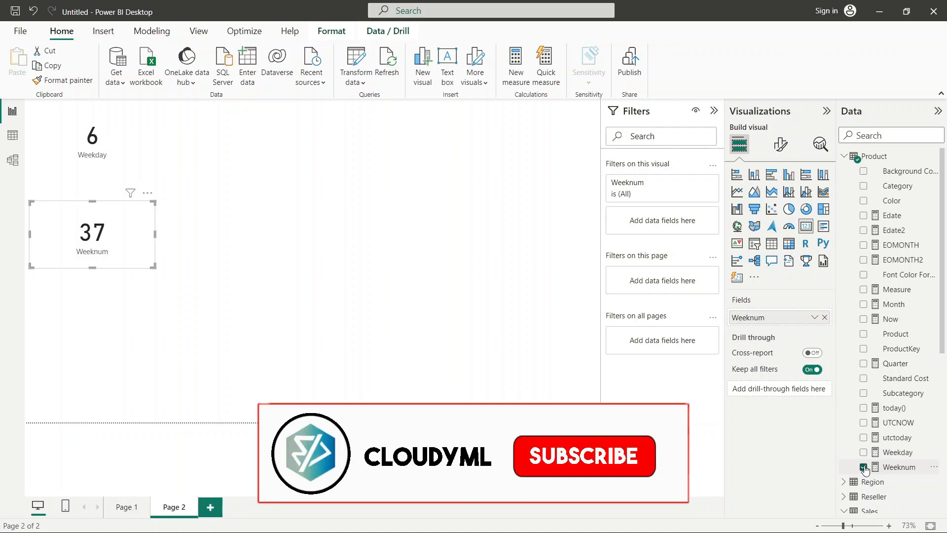
left_click(124, 110)
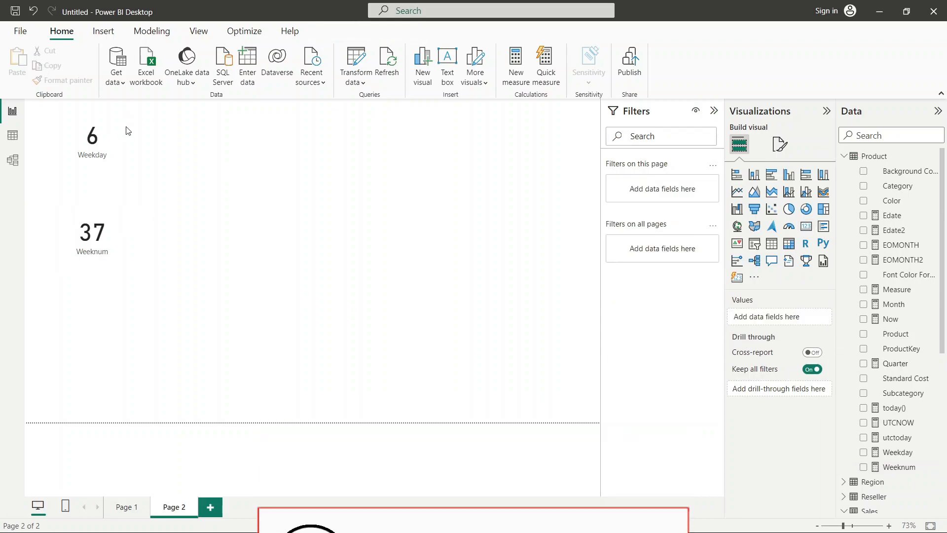
left_click(515, 75)
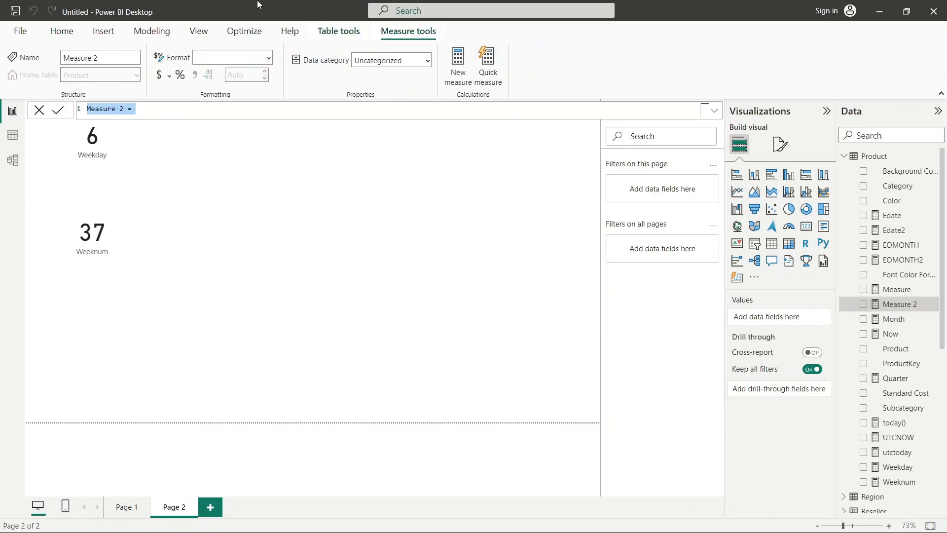
left_click(128, 109)
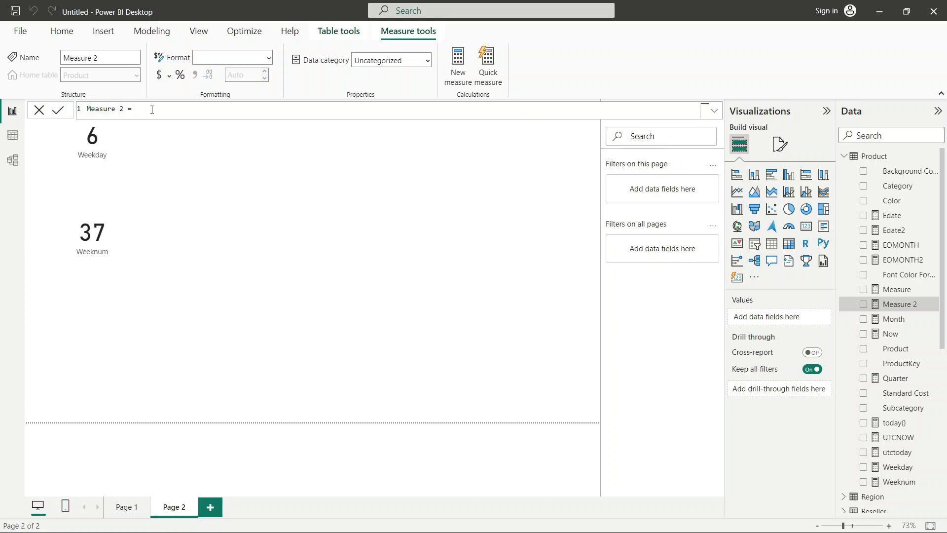
type("wee")
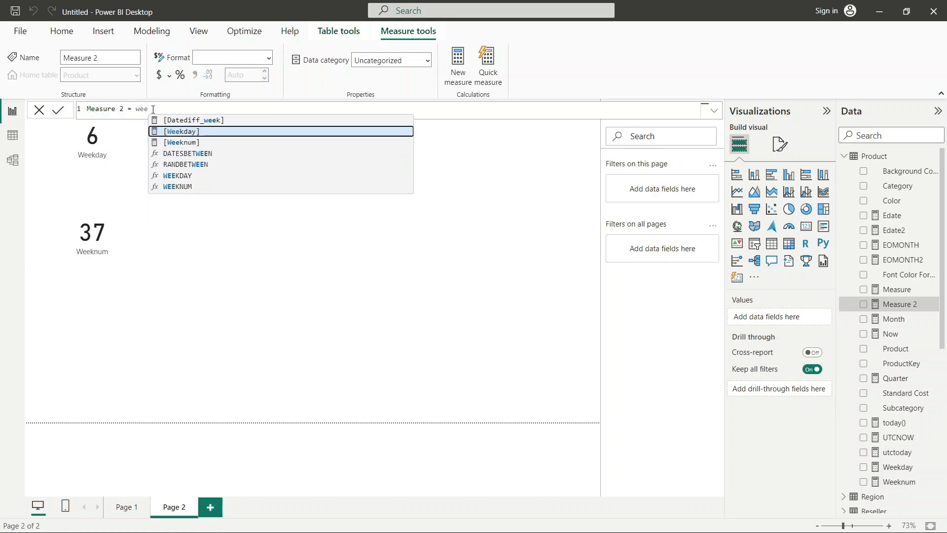
type("k")
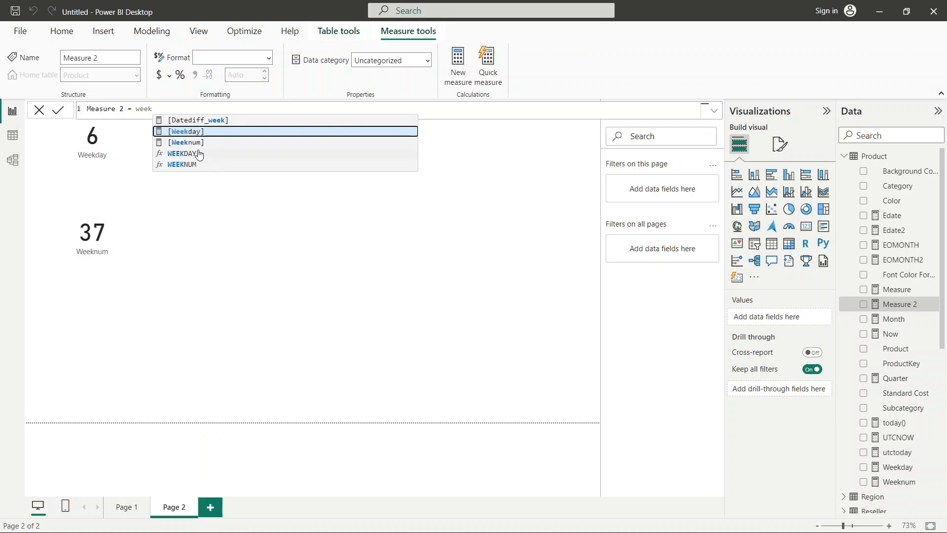
type("d")
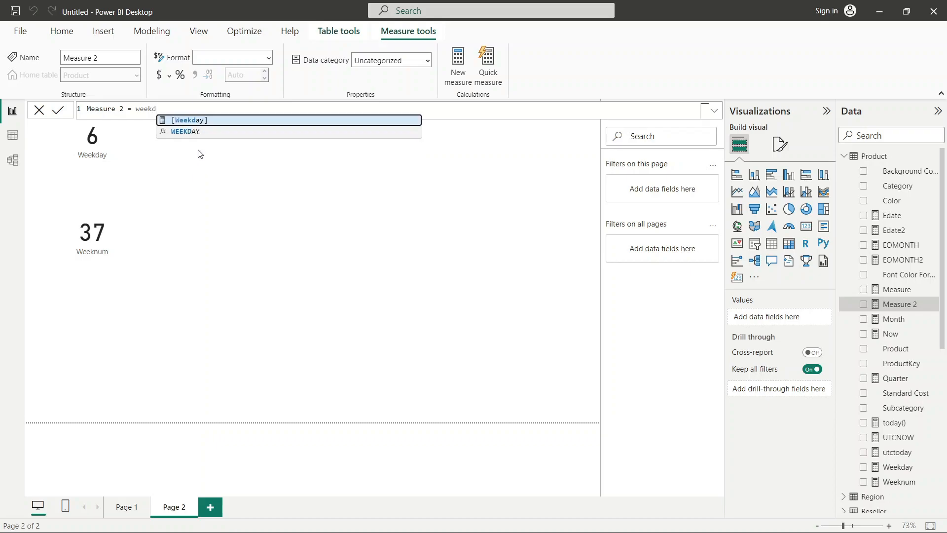
key("BackSpace")
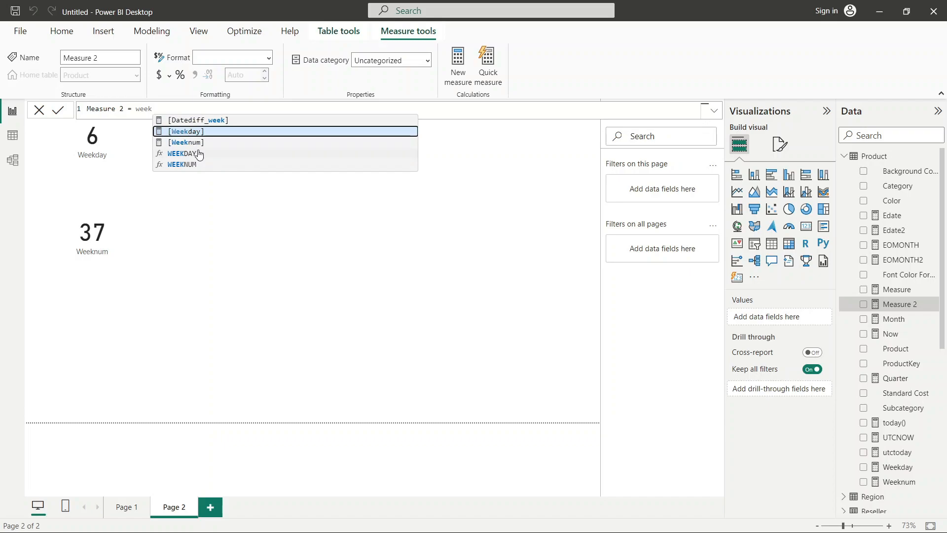
key("BackSpace")
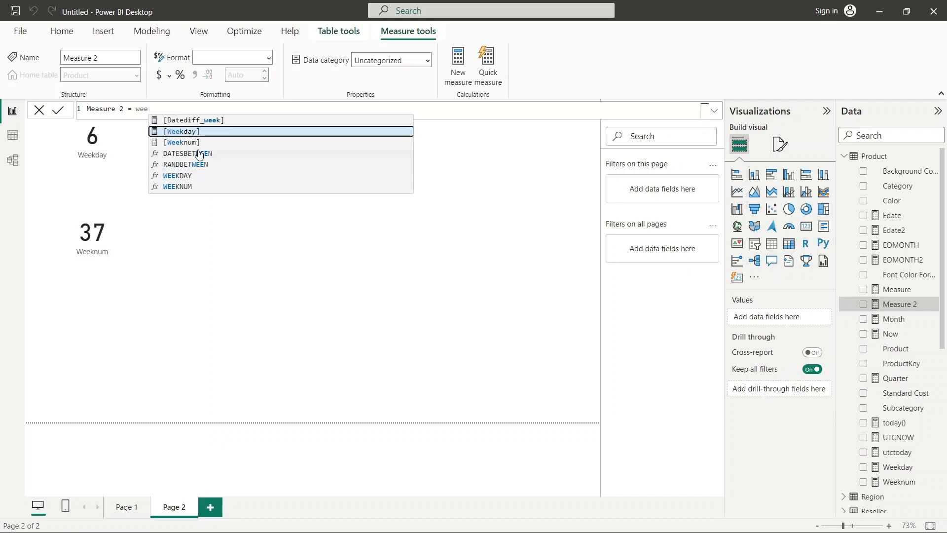
key("BackSpace")
key("BackSpace")
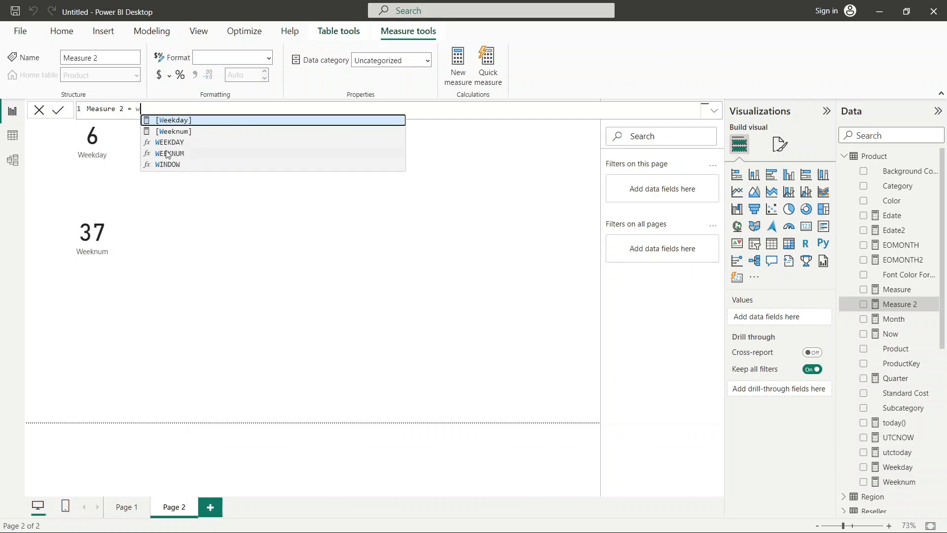
key("BackSpace")
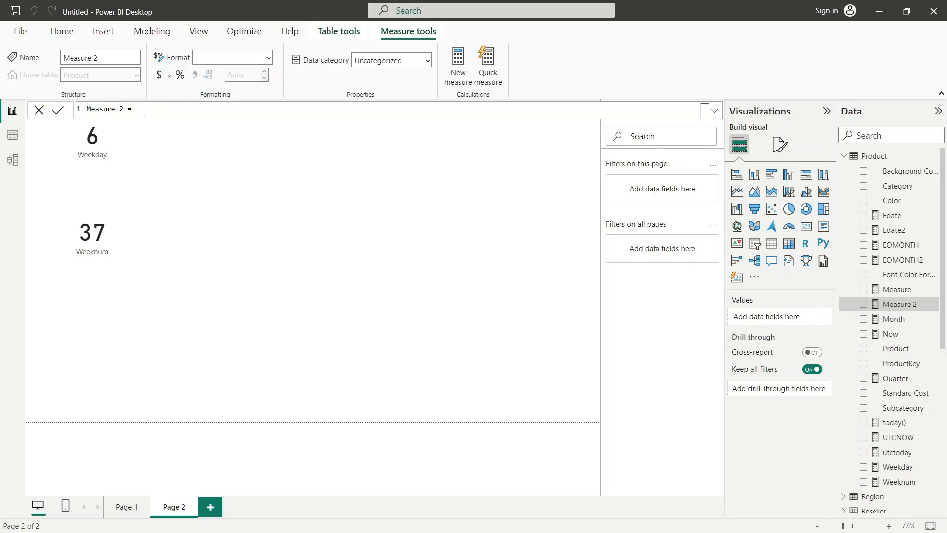
left_click(189, 221)
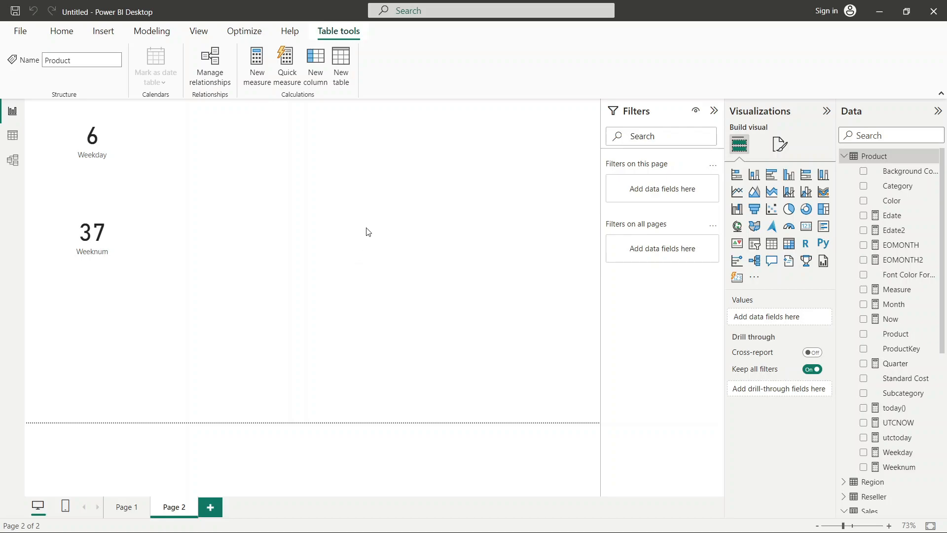
left_click(123, 507)
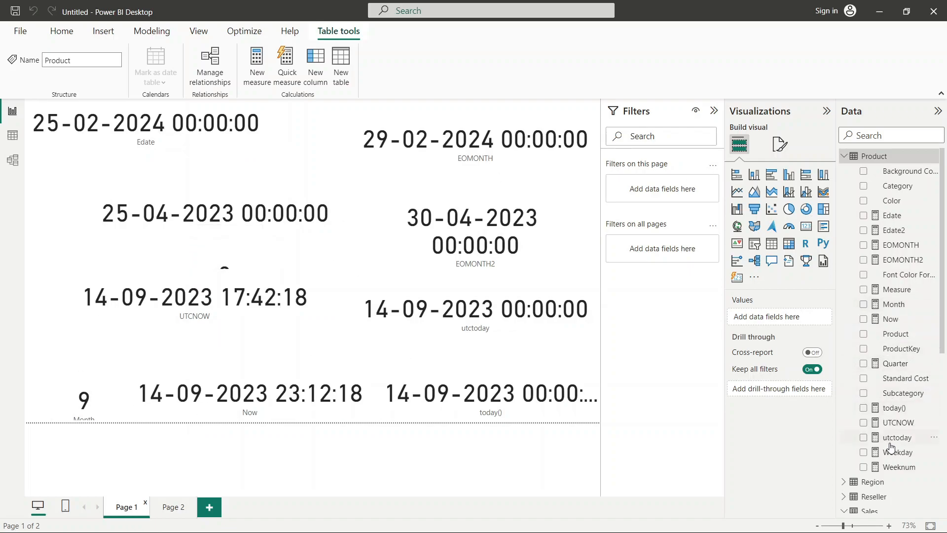
left_click(170, 508)
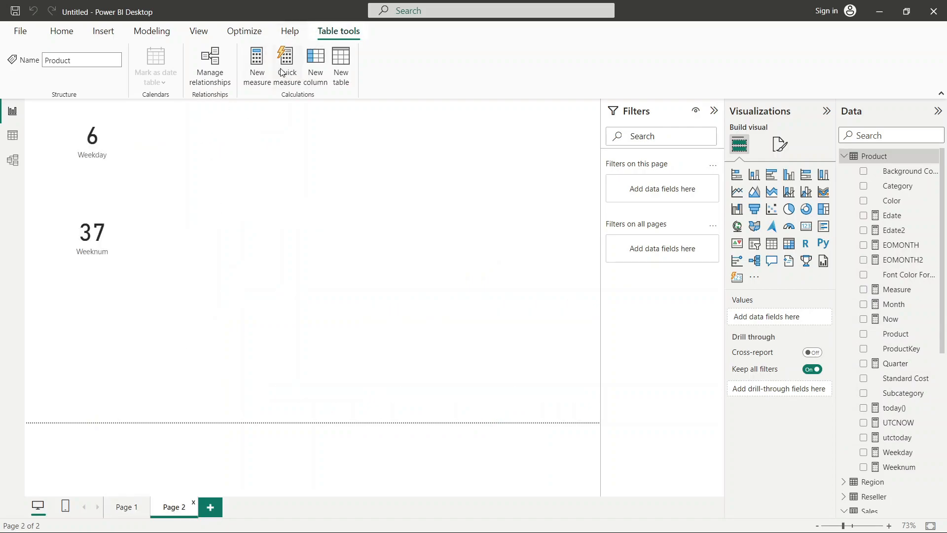
Step: Create a new measure from Page 2 defined as Year = YEAR(date(2023,09,15))
left_click(264, 63)
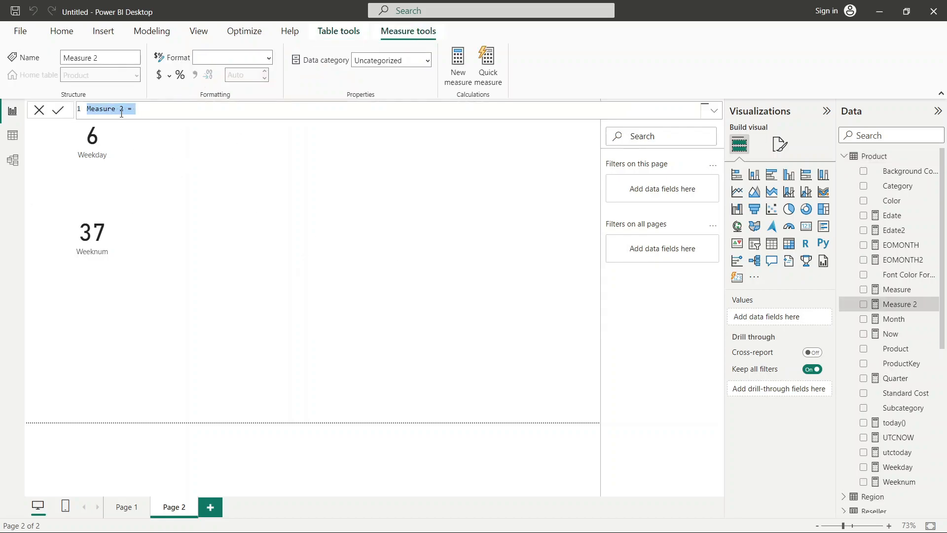
left_click(128, 110)
key("BackSpace")
key("BackSpace")
key("BackSpace")
key("BackSpace")
key("BackSpace")
key("BackSpace")
key("BackSpace")
key("BackSpace")
key("BackSpace")
key("BackSpace")
type("Year= year")
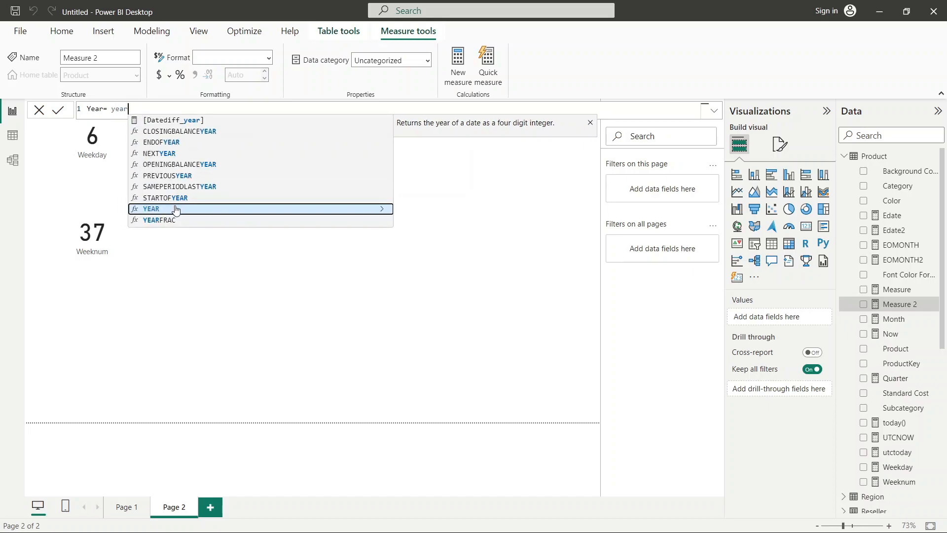
left_click(177, 209)
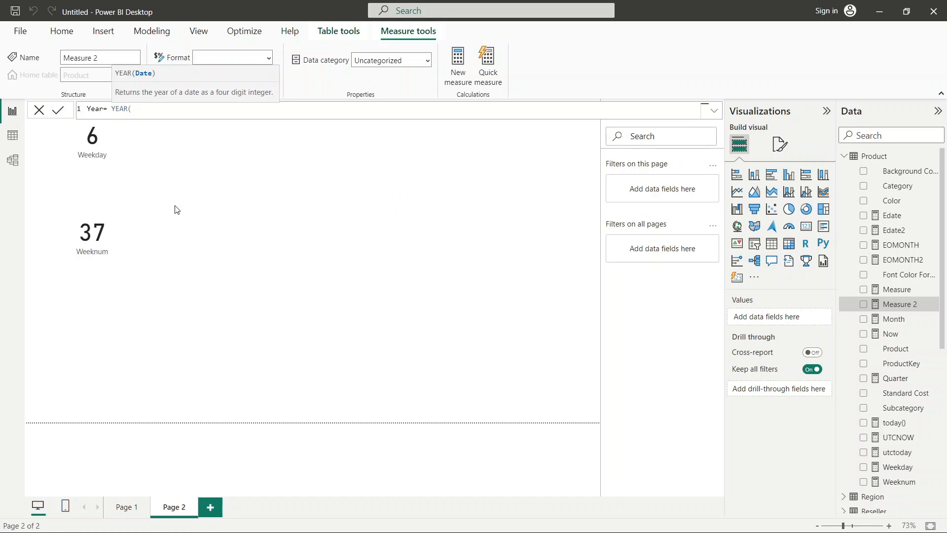
type("date")
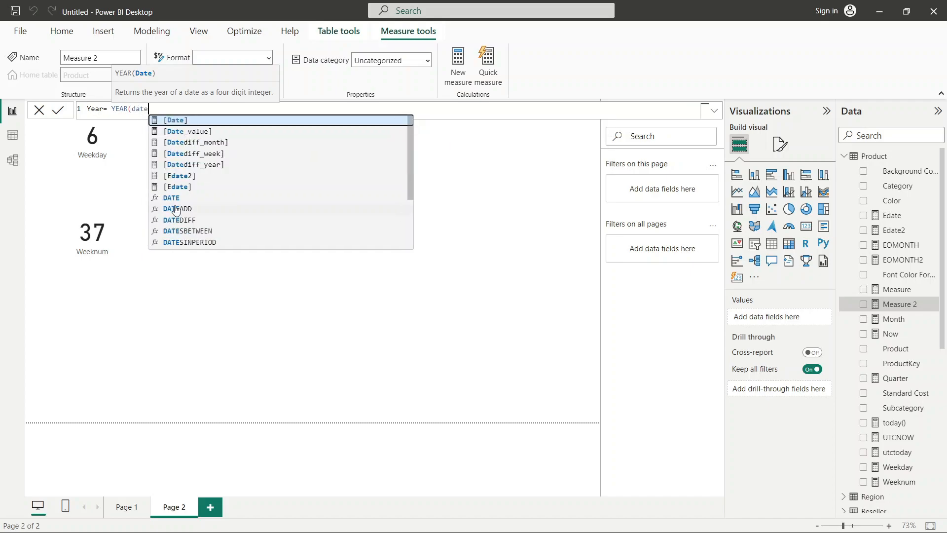
type("(2023")
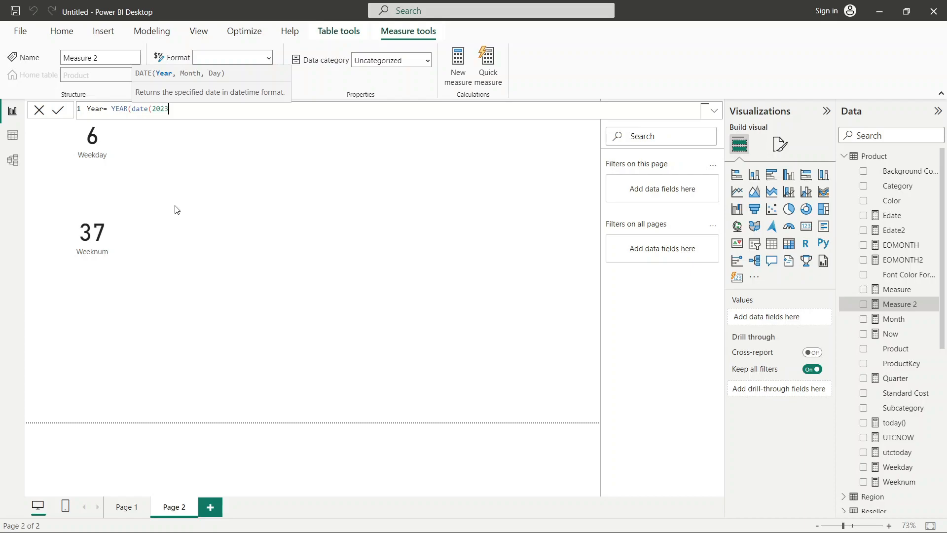
type(".09,15)")
key("Return")
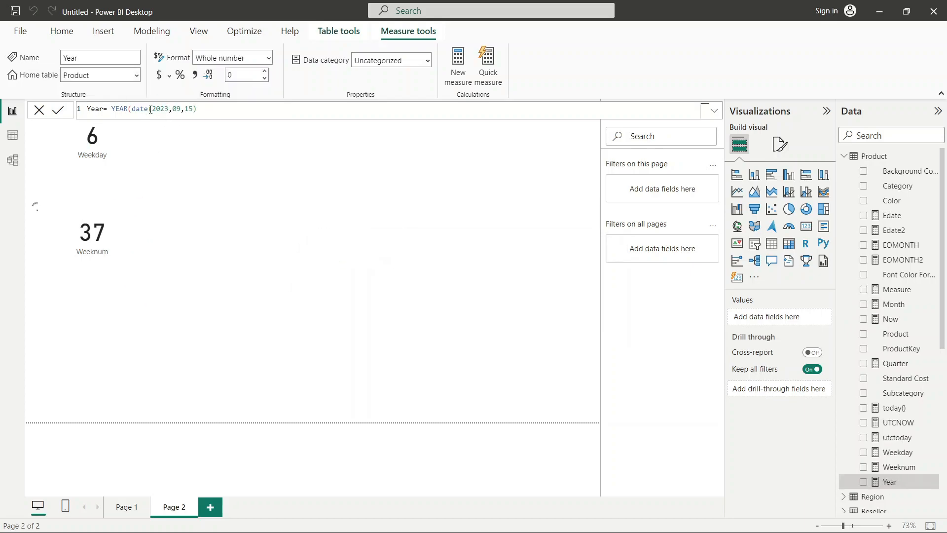
left_click(219, 110)
type(")")
key("BackSpace")
left_click(58, 110)
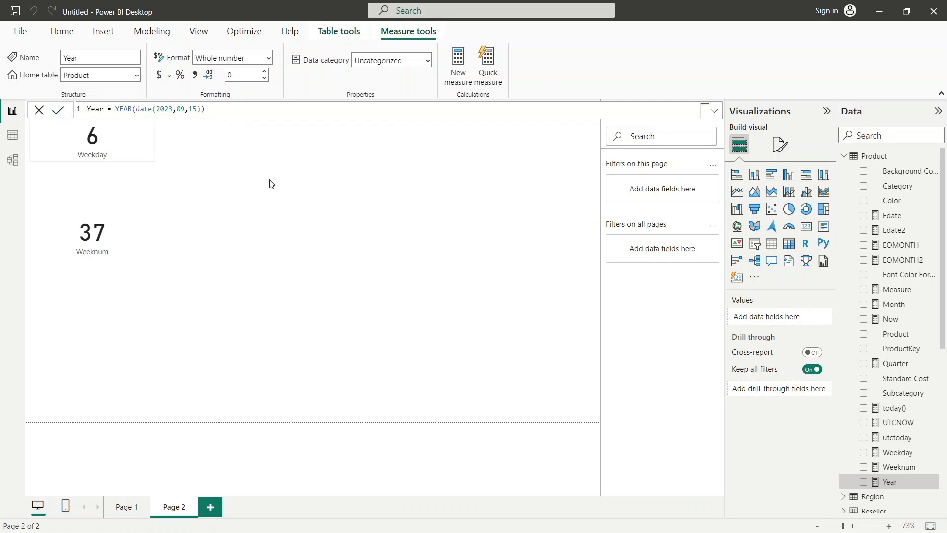
Step: Add a card to Page 2 showing the Year measure
left_click(811, 231)
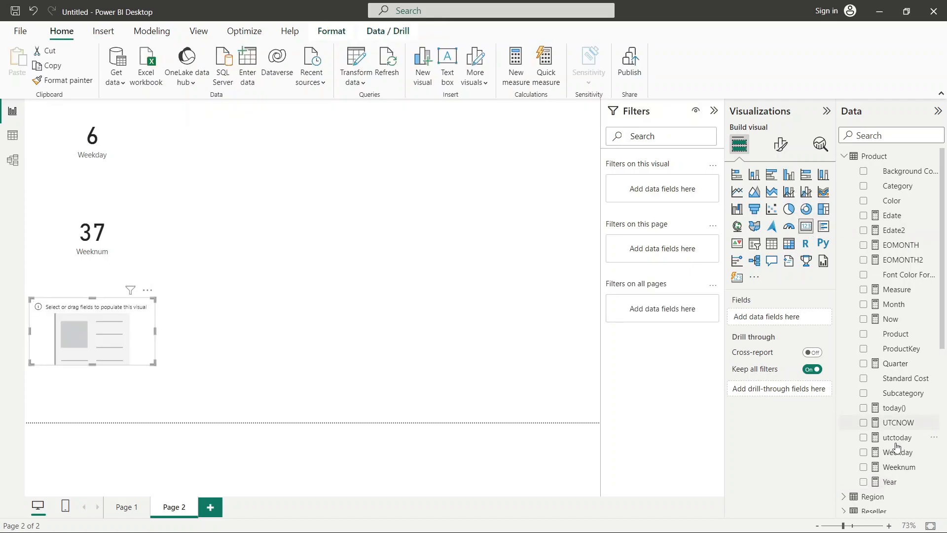
left_click(864, 482)
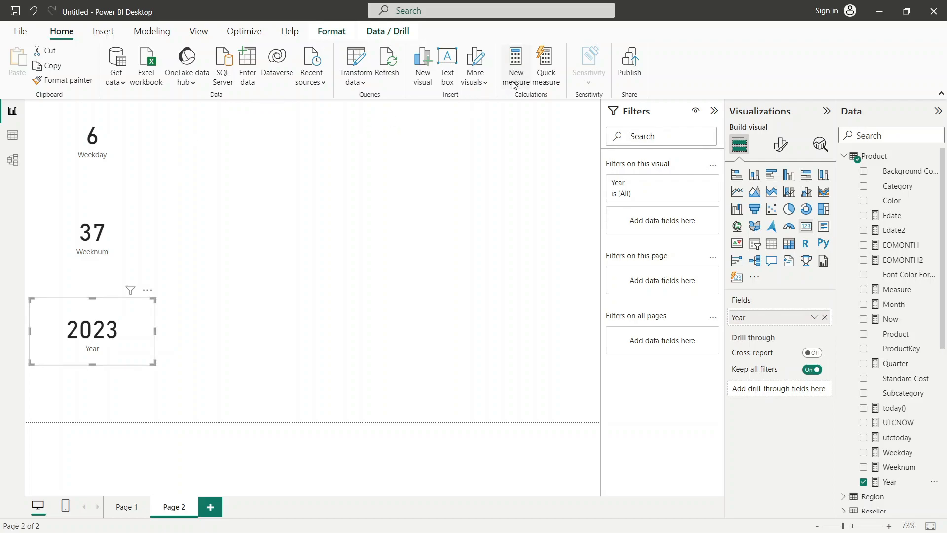
Step: Create a new measure named dte with FIRSTDATE as its formula, without any arguments
key("ctrl+z")
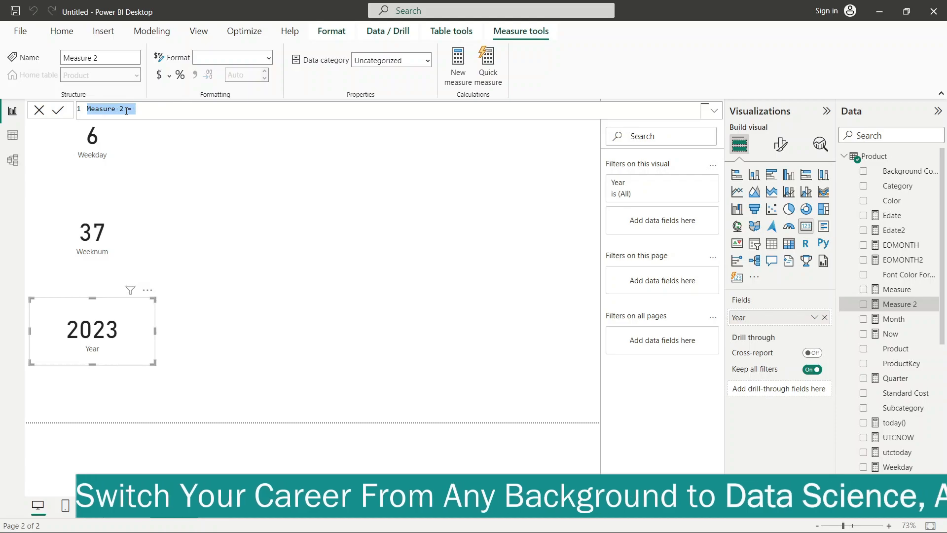
left_click(127, 110)
key("BackSpace")
key("BackSpace")
key("BackSpace")
key("BackSpace")
key("BackSpace")
key("BackSpace")
key("BackSpace")
key("BackSpace")
key("BackSpace")
type("ds")
key("BackSpace")
type("te = ")
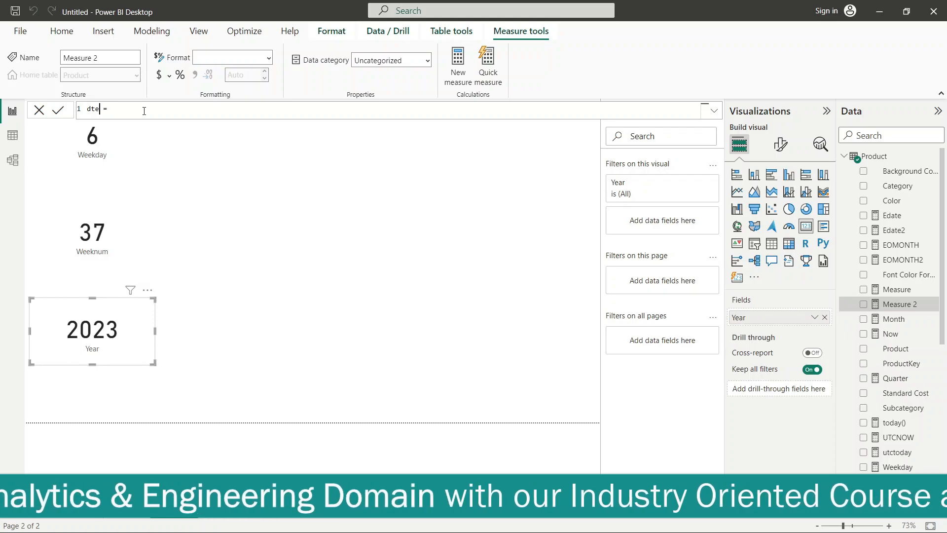
type("date")
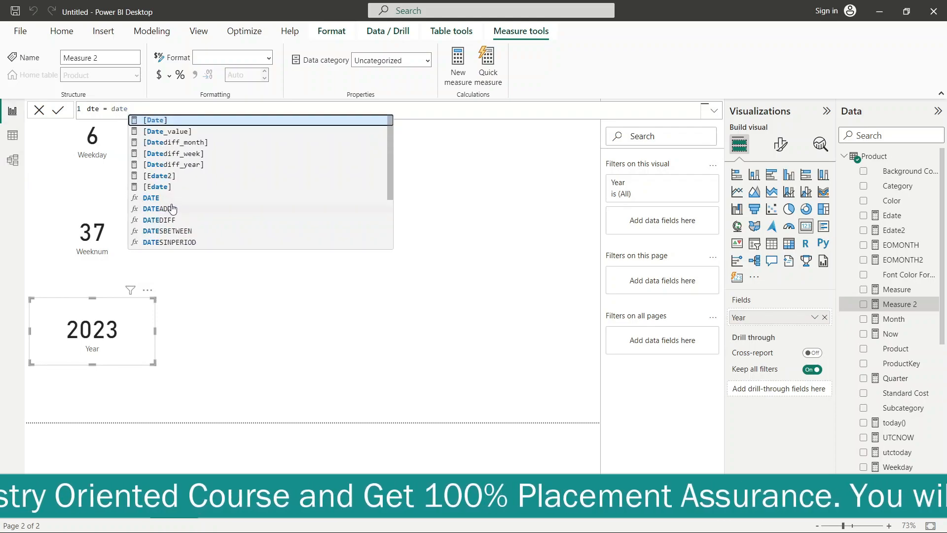
scroll(223, 230, "down", 4)
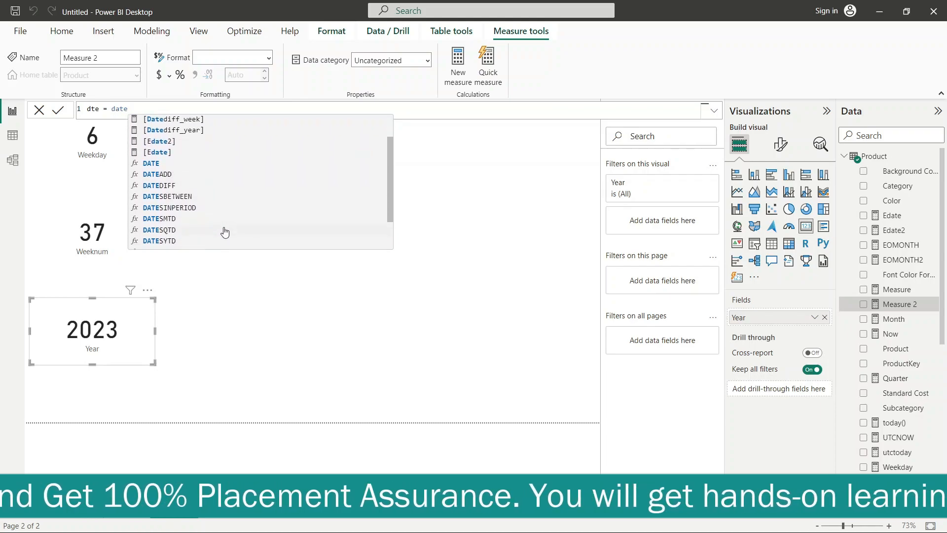
scroll(189, 217, "down", 1)
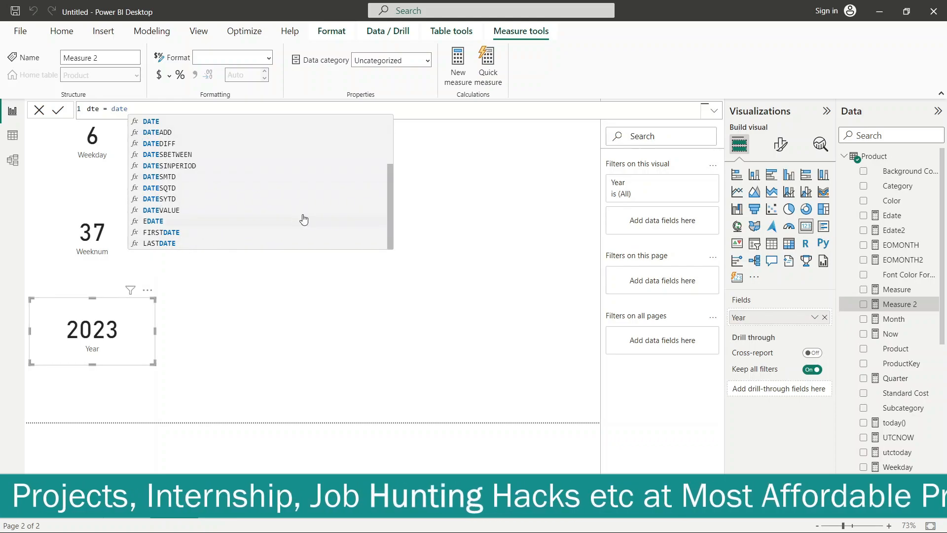
left_click(377, 234)
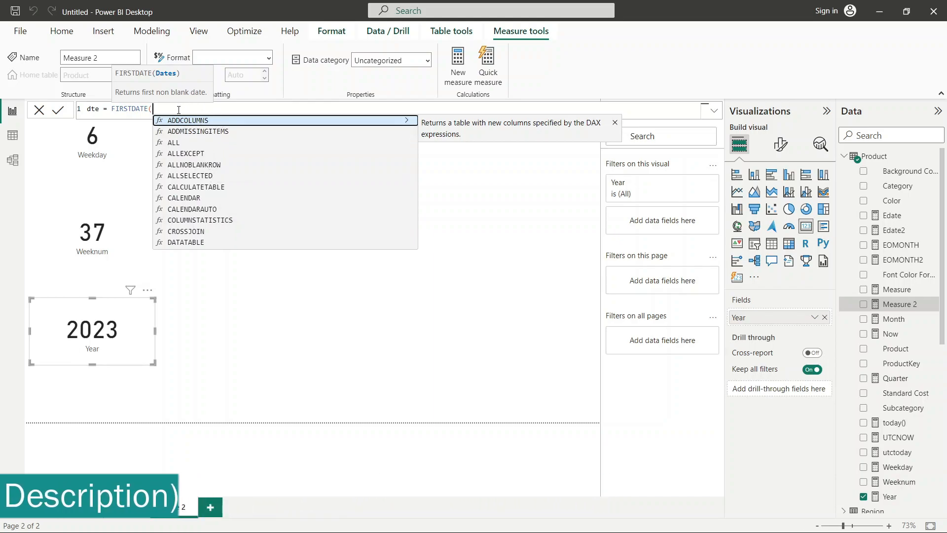
key("BackSpace")
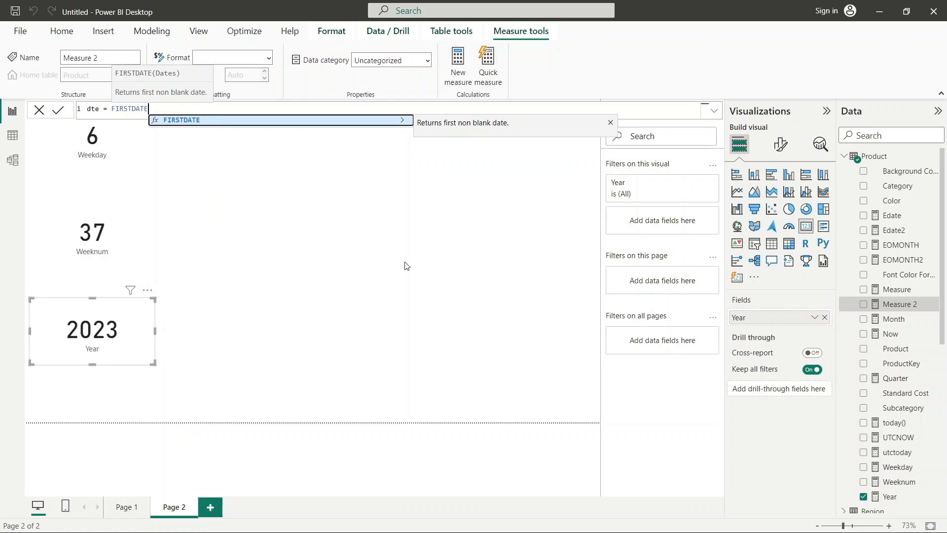
key("Escape")
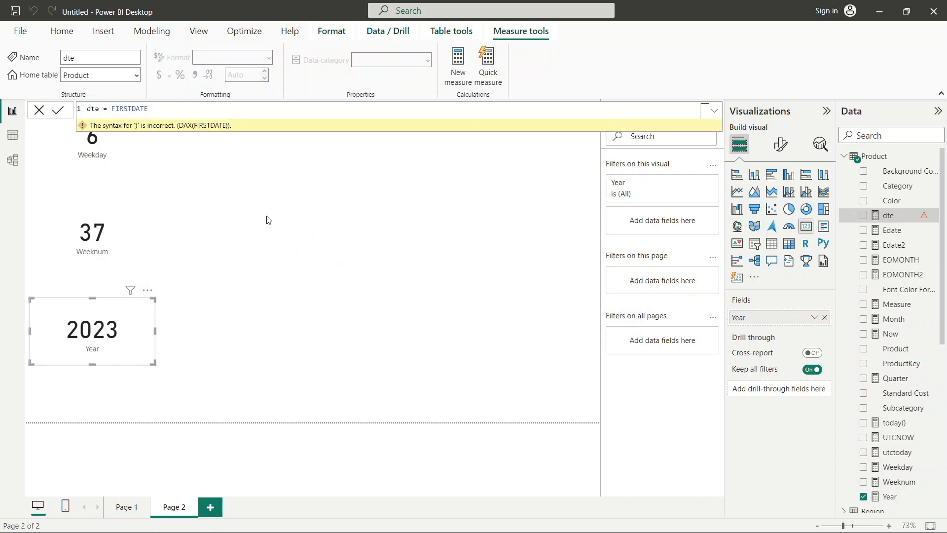
Step: Try to redefine the dte measure as NEXTDAY("15-09-2023"), and clear the whole formula
double_click(176, 112)
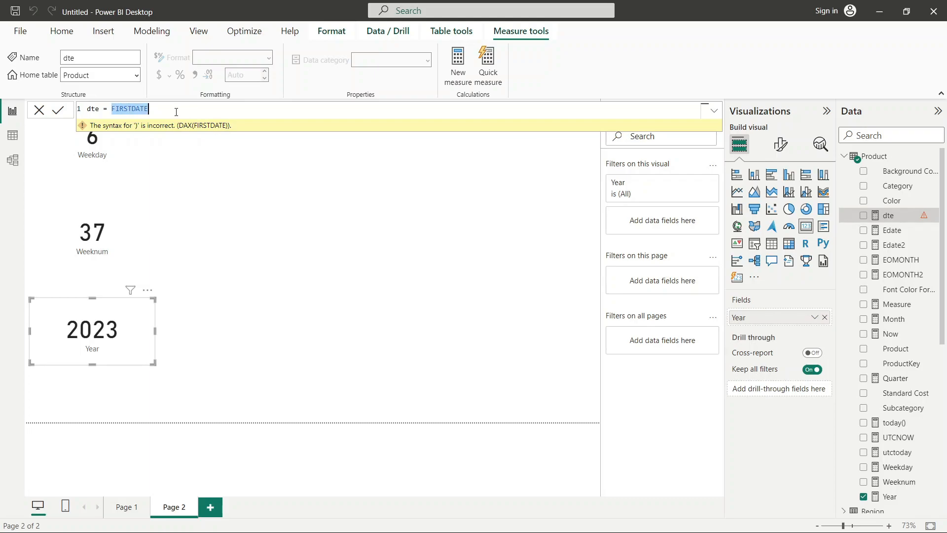
type("nex")
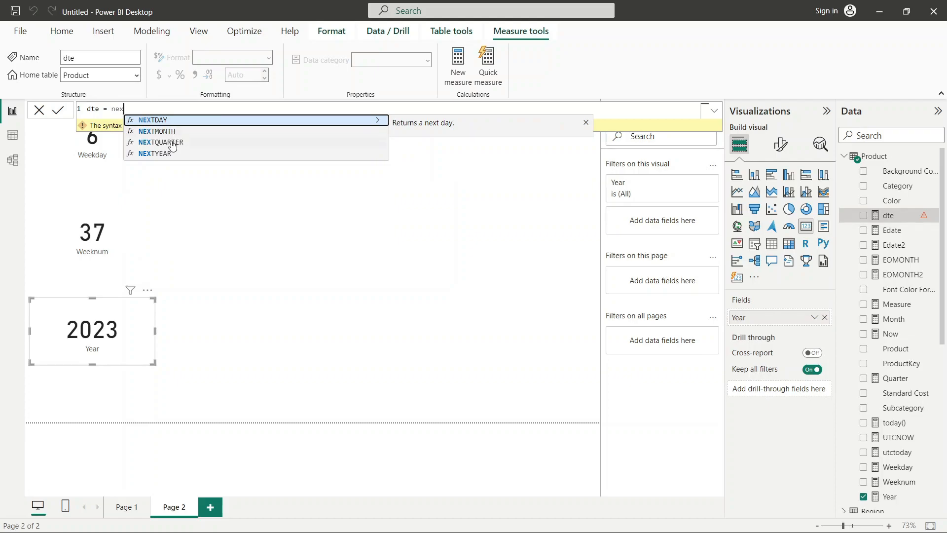
left_click(176, 120)
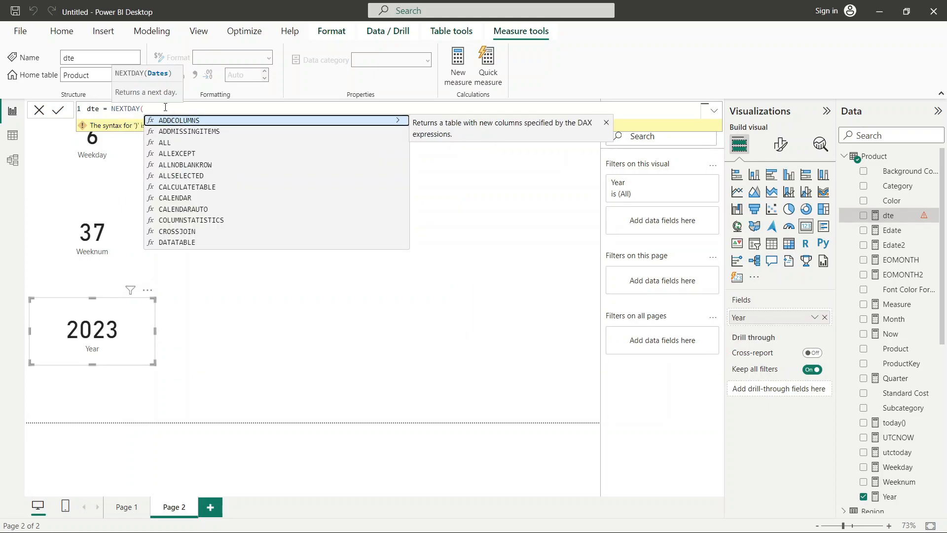
type("date")
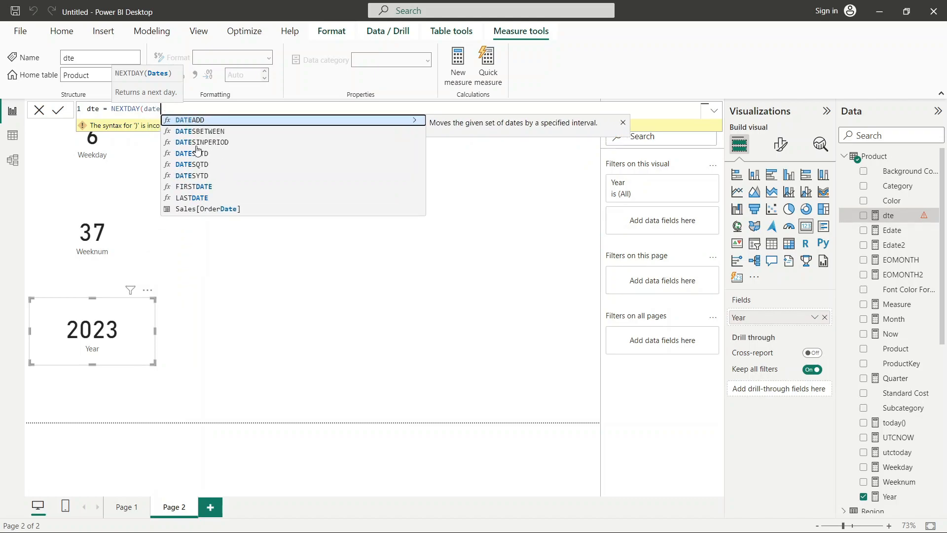
key("BackSpace")
key("BackSpace")
key("BackSpace")
key("BackSpace")
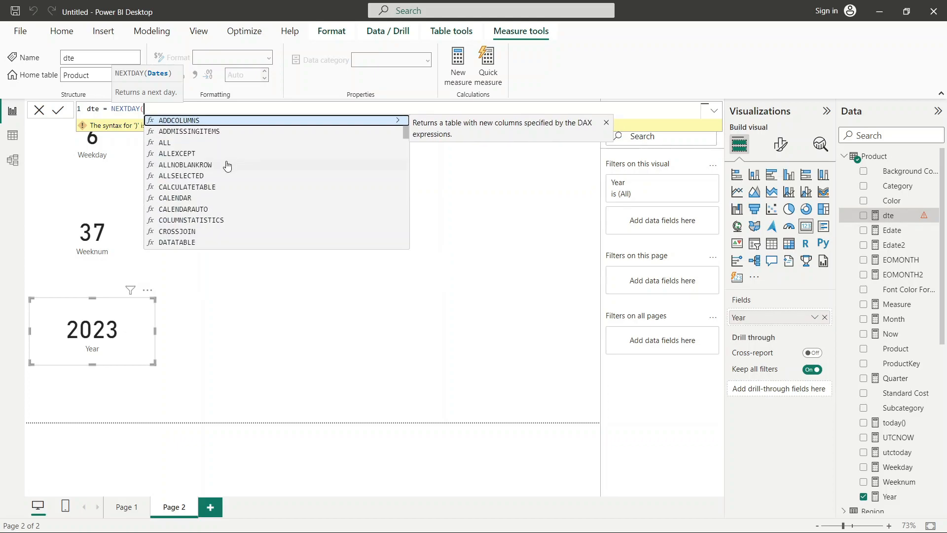
type("\"")
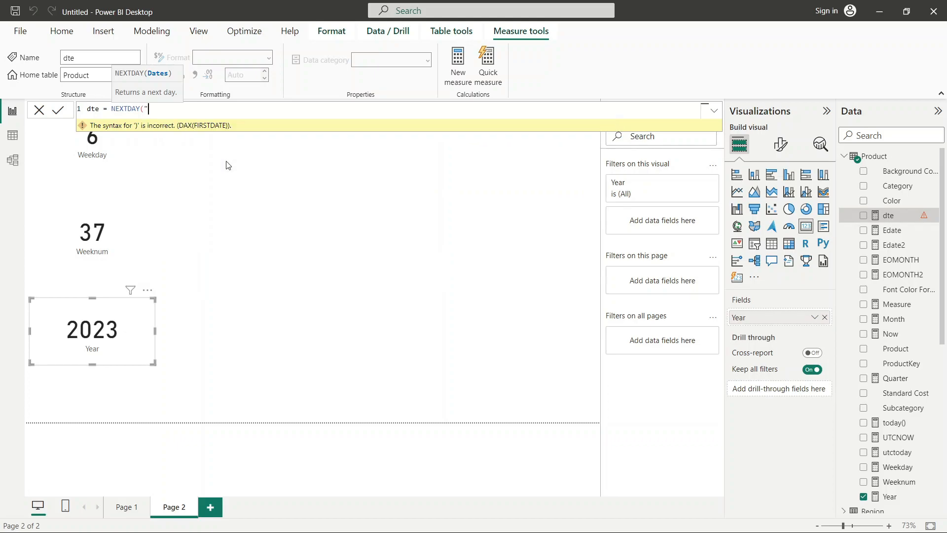
type("2023")
key("BackSpace")
key("BackSpace")
type("15-09-2023\")")
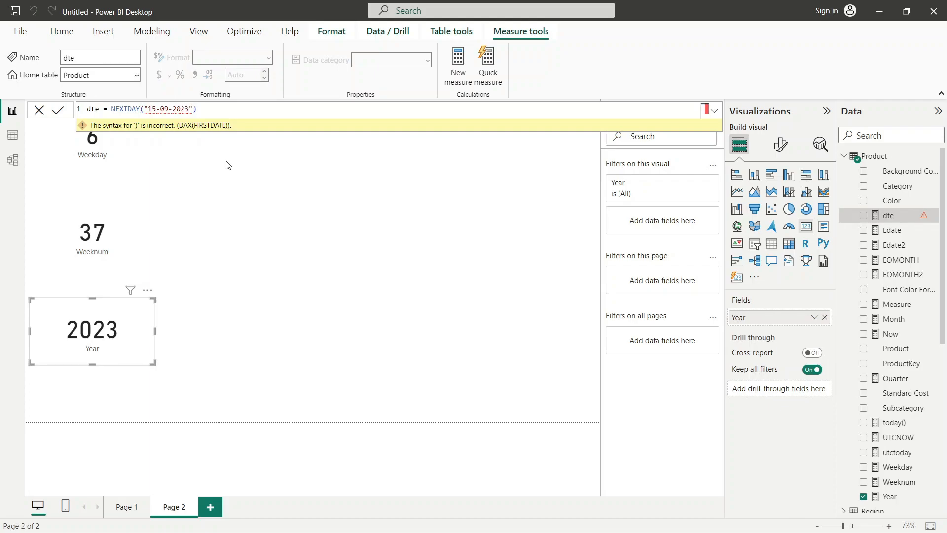
key("Return")
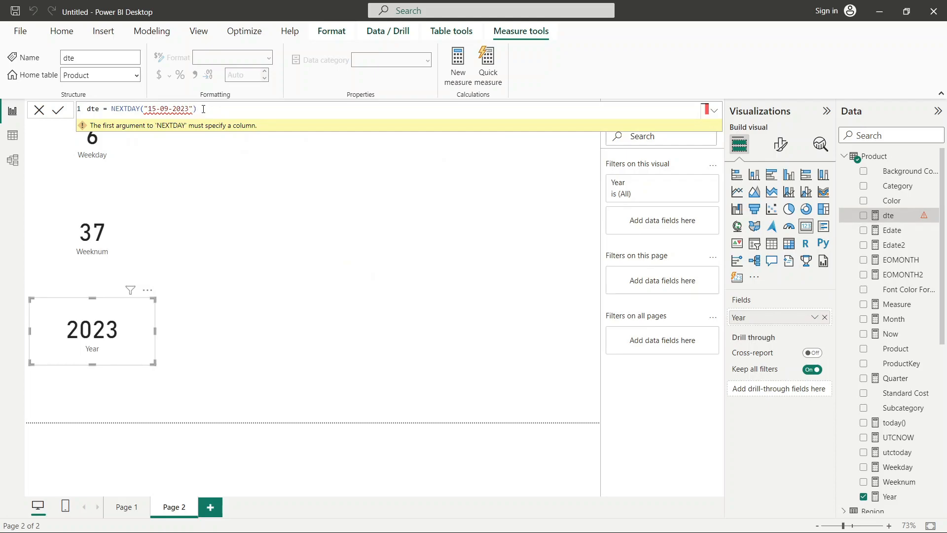
key("ctrl+a")
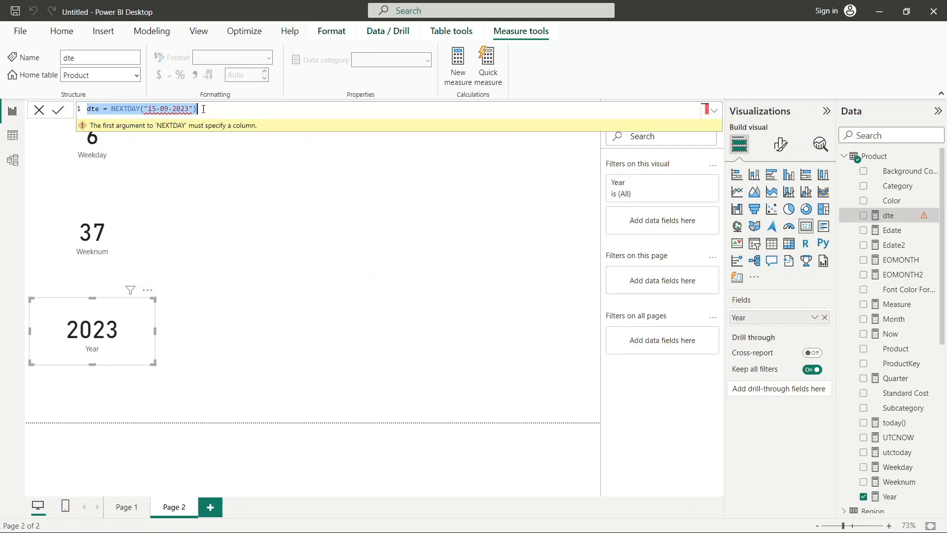
key("BackSpace")
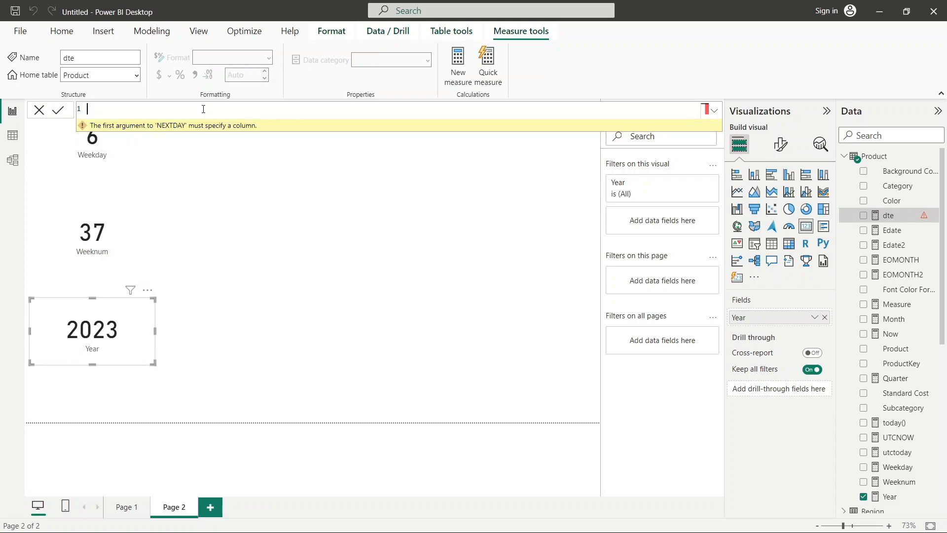